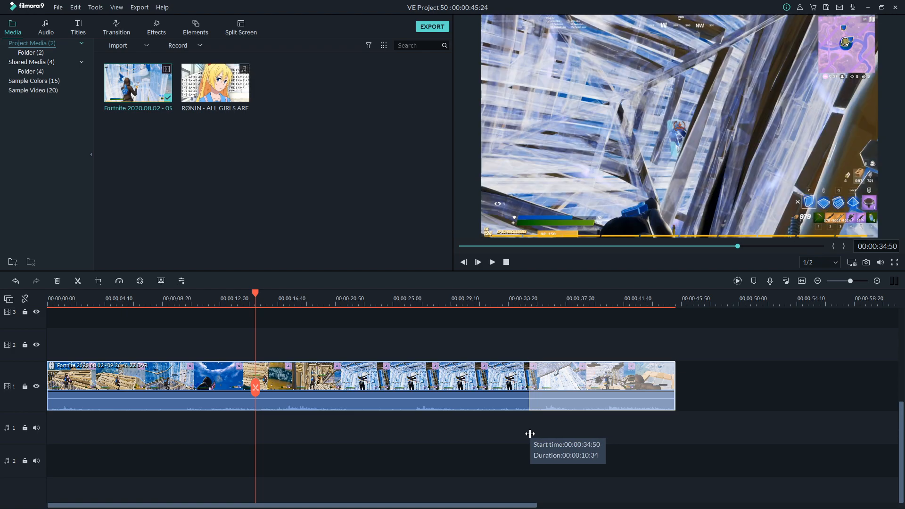
Trim the Fortnite gameplay clip to a short segment and add the RØNIN song to the start of audio track 3
left_click_drag(583, 380, 233, 396)
left_click_drag(194, 81, 47, 490)
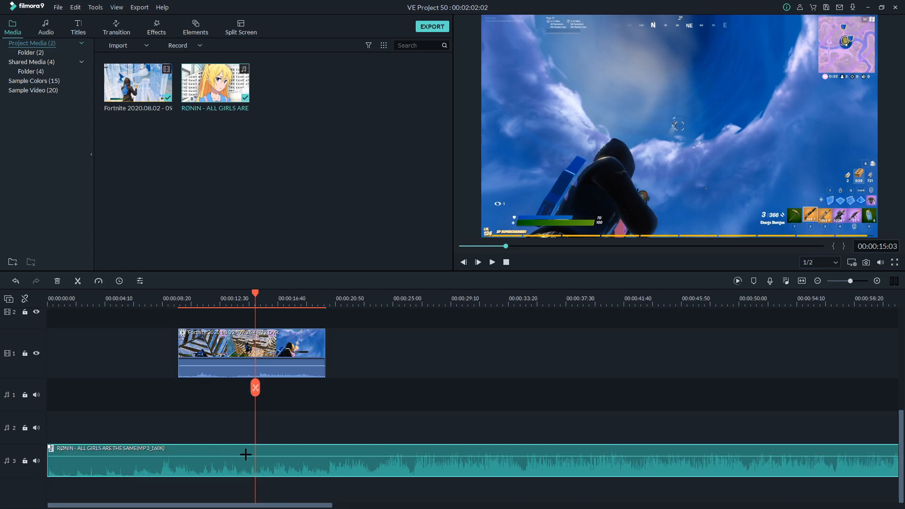
left_click_drag(252, 353, 326, 351)
Play the song, adjusting the preview volume, to find its beat drop and mark the song at 00:00:24:32
key("space")
key("space")
mouse_move(880, 261)
left_click(880, 242)
key("space")
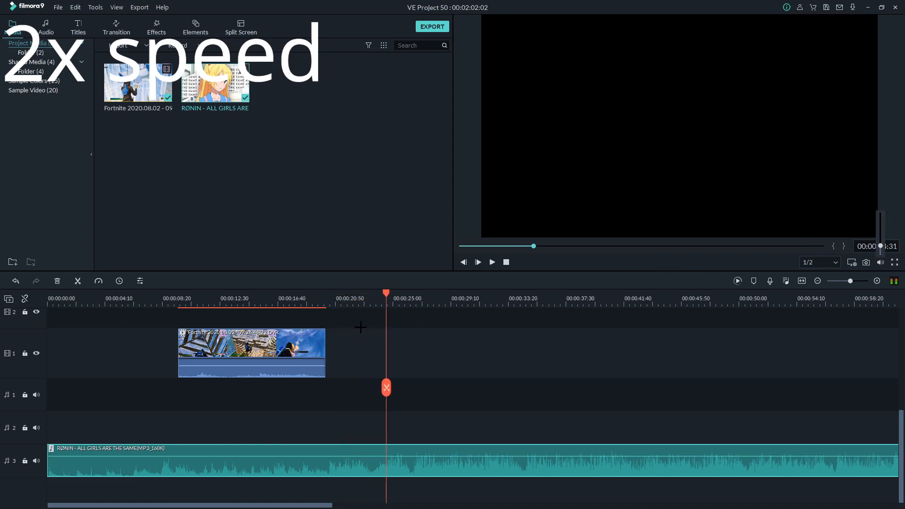
left_click(365, 298)
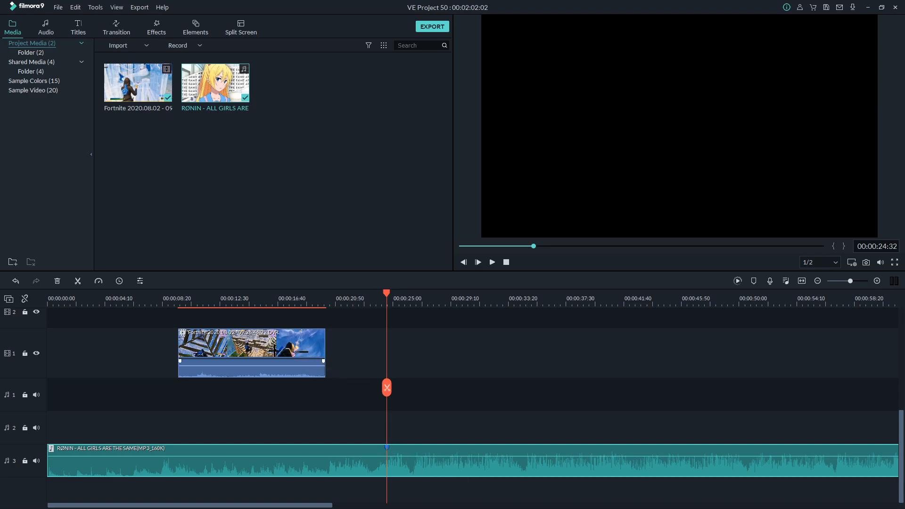
Move the gameplay clip so the rifle shot lines up with the song's beat marker, and replay that section
left_click_drag(274, 351, 385, 351)
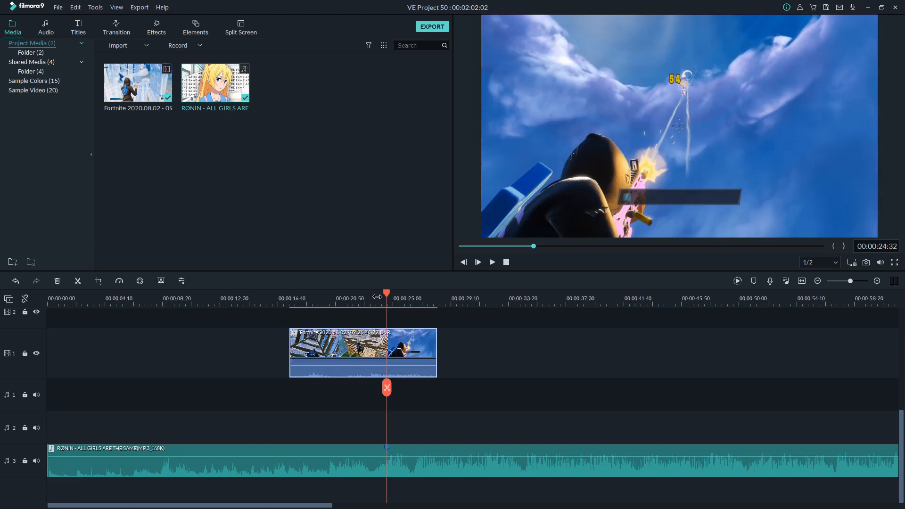
left_click_drag(420, 300, 503, 304)
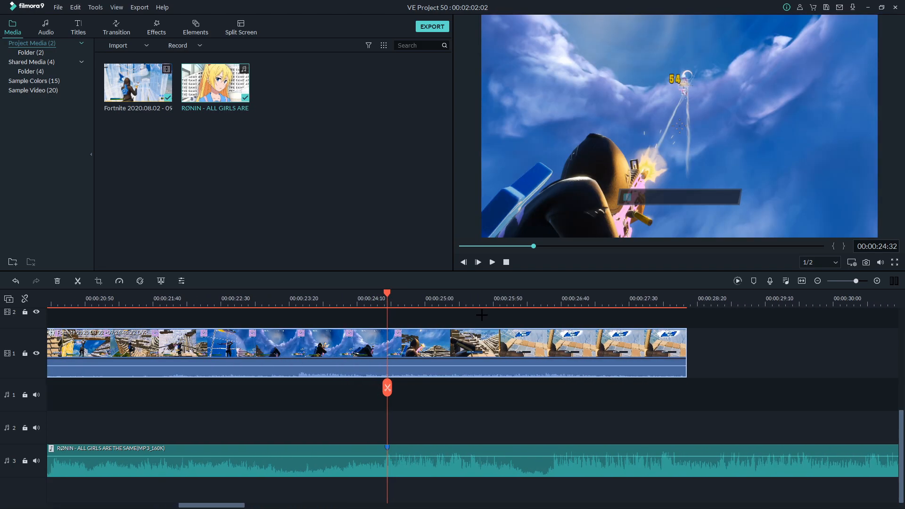
left_click(300, 304)
key("space")
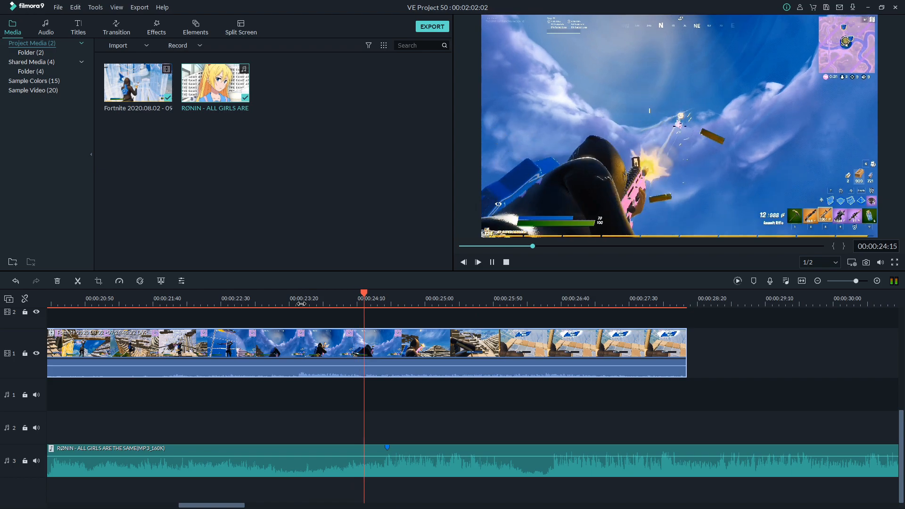
key("space")
left_click(348, 295)
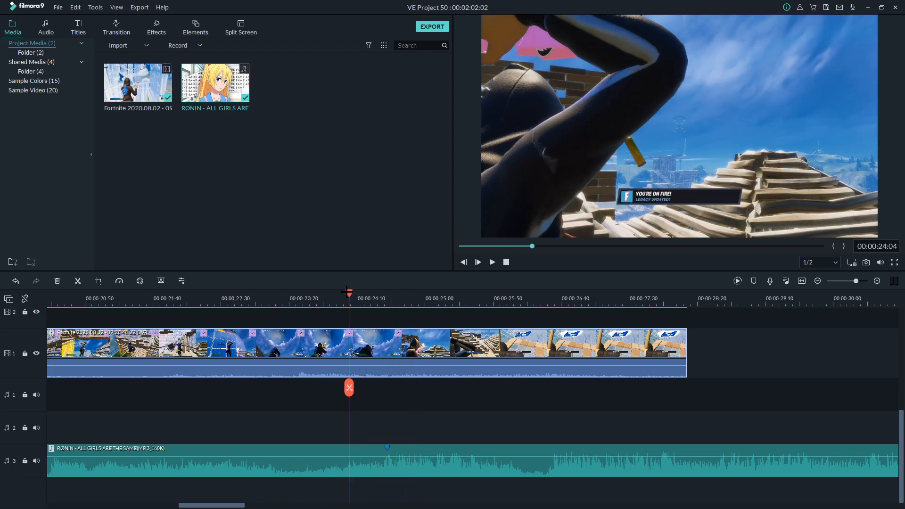
Nudge the gameplay clip slightly later against the beat marker and replay the shot to check the sync
mouse_move(376, 349)
left_mouse_down()
mouse_move(407, 352)
mouse_move(389, 353)
left_mouse_up()
key("space")
key("space")
left_click(320, 297)
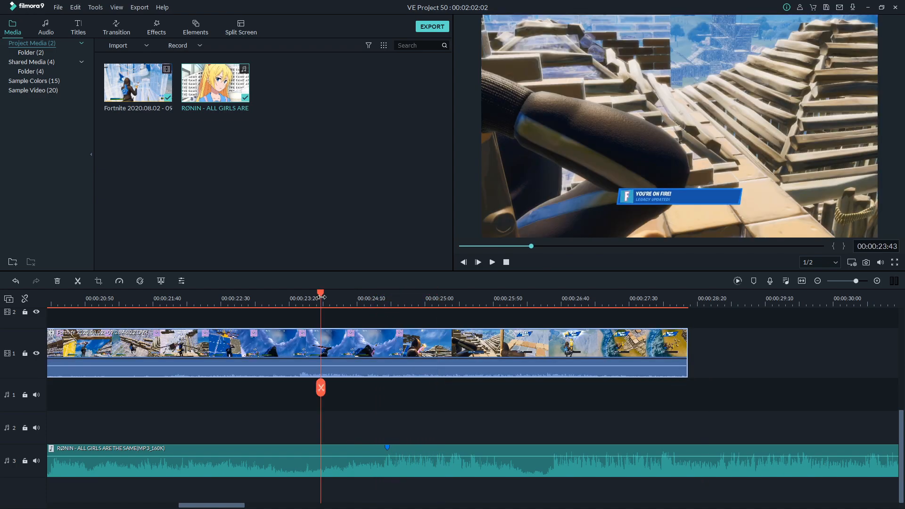
key("space")
key("space")
Split the gameplay clip at 00:00:24:30, just before the song's beat marker
left_click_drag(472, 304, 407, 308)
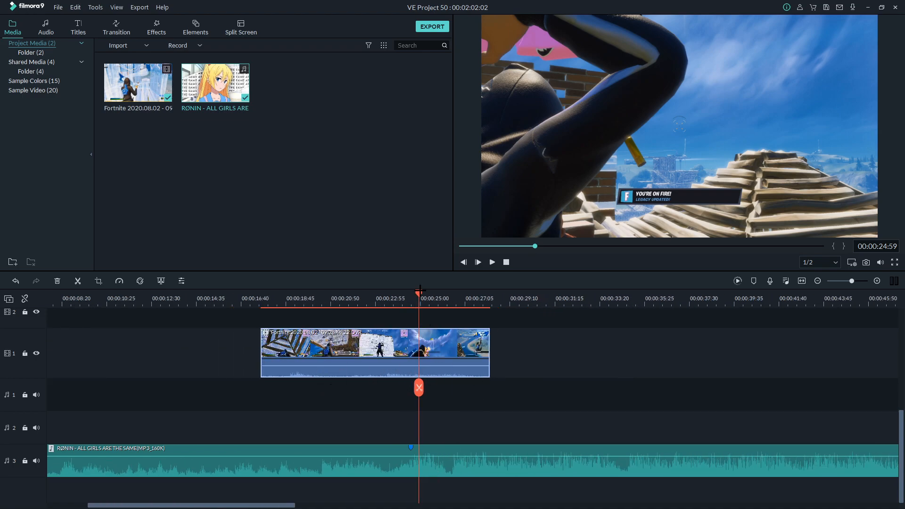
left_click_drag(419, 292, 598, 184)
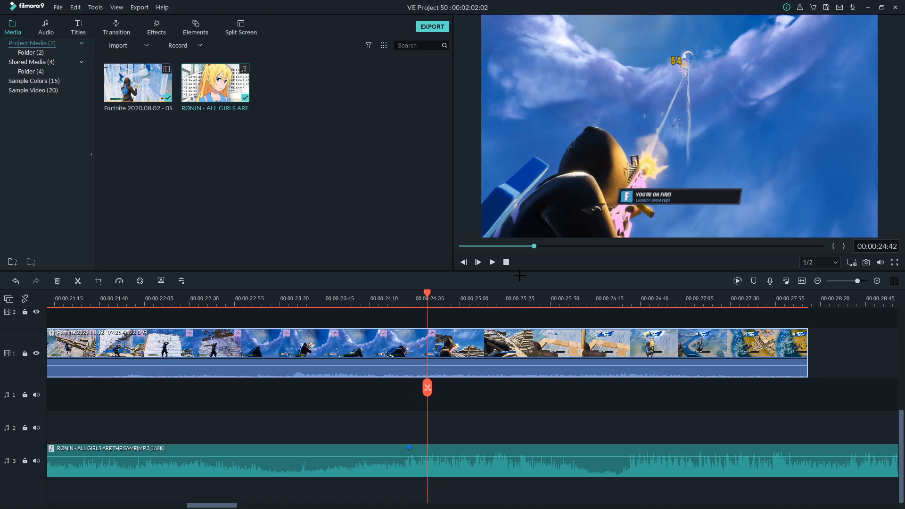
left_click(405, 298)
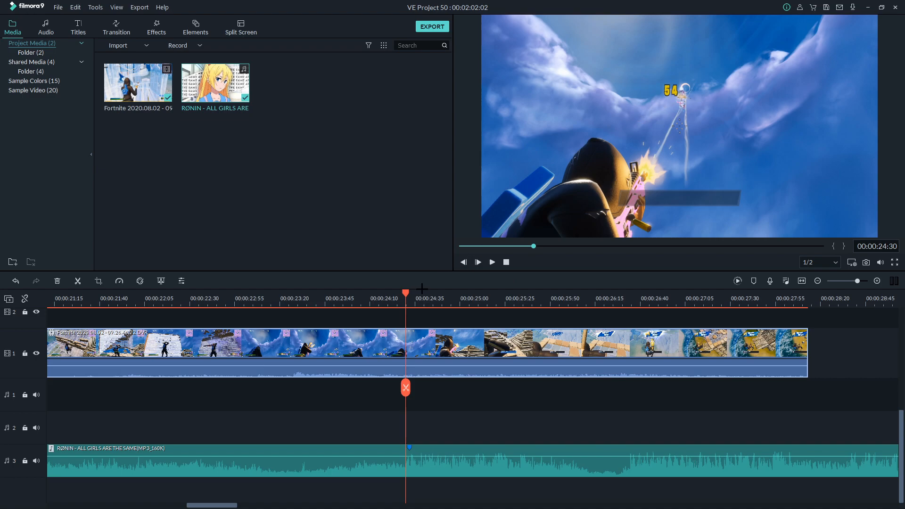
left_click(78, 280)
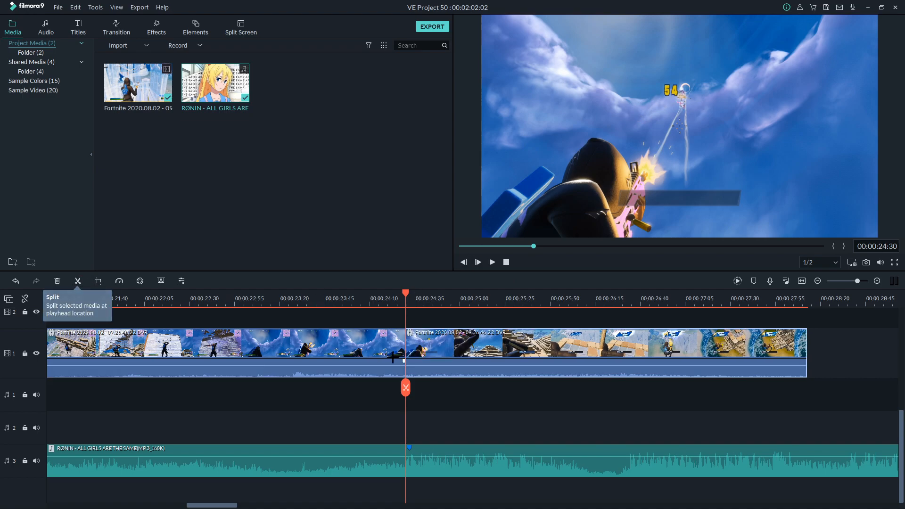
Detach the audio from the second gameplay segment and slow its video to 0.5x
right_click(443, 343)
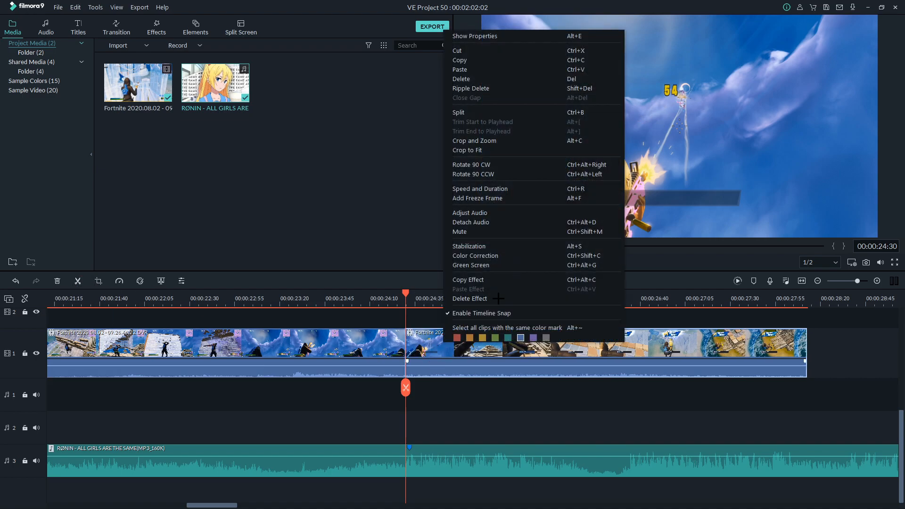
left_click(495, 221)
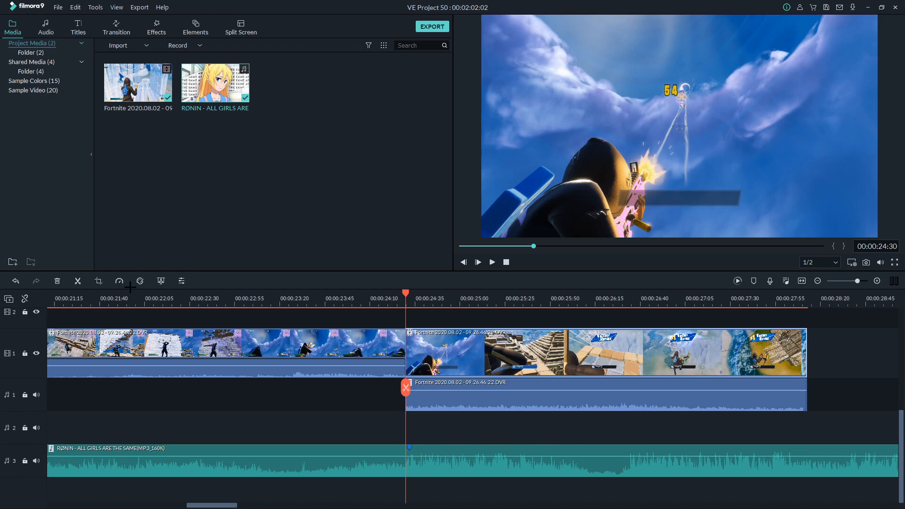
left_click(118, 280)
mouse_move(142, 307)
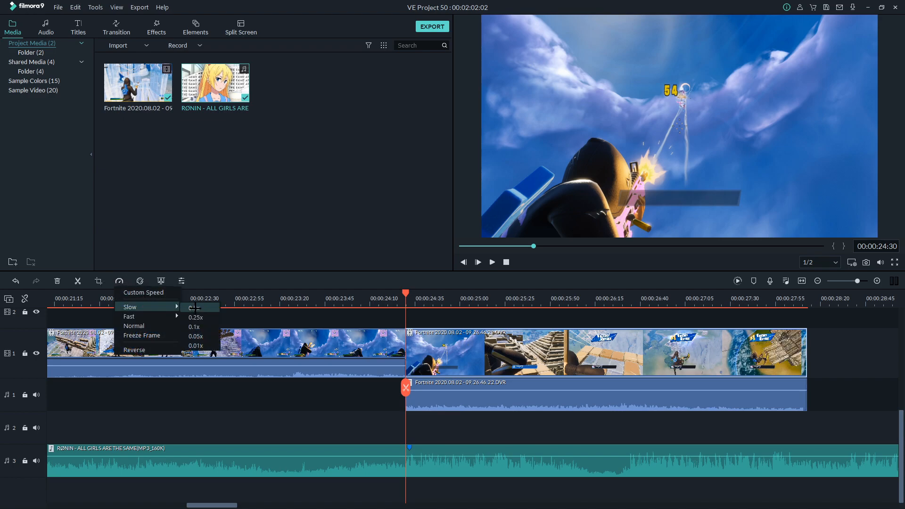
left_click(195, 307)
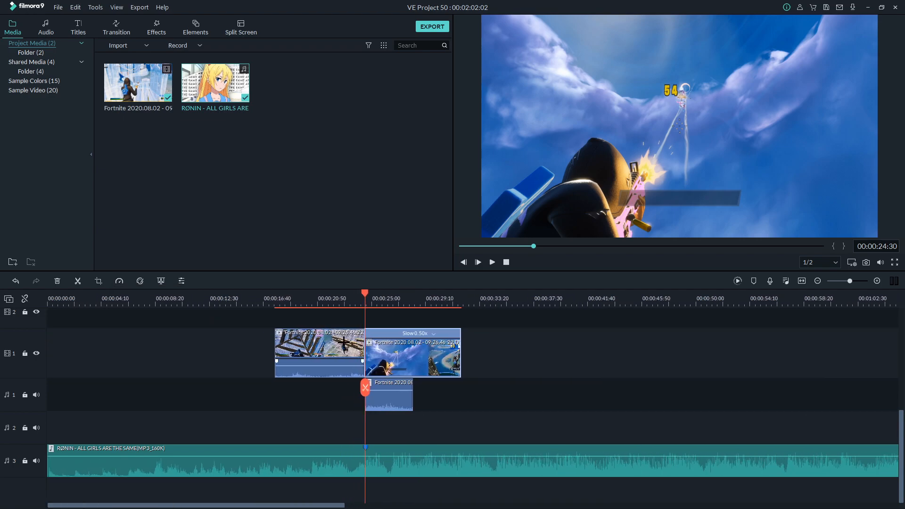
Trim the slowed clip's end to match its detached audio and play back the slow-motion section
left_click_drag(460, 350, 413, 363)
key("space")
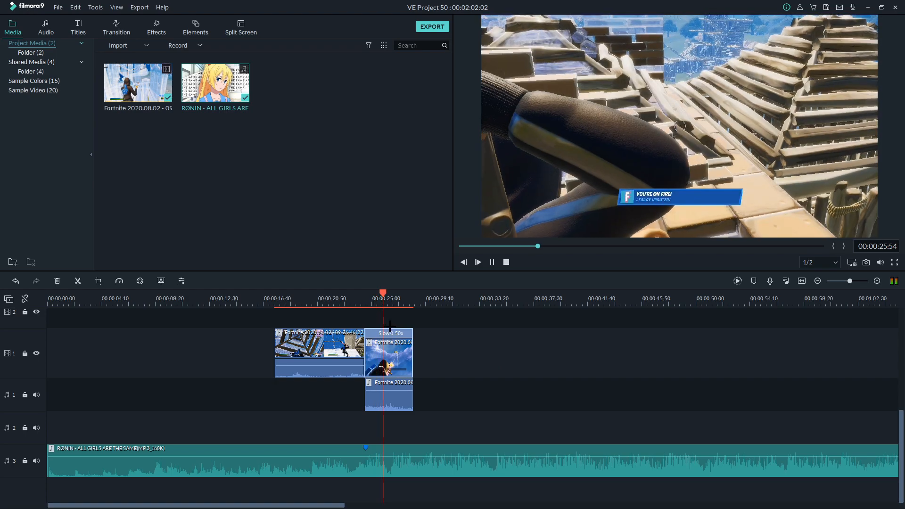
key("space")
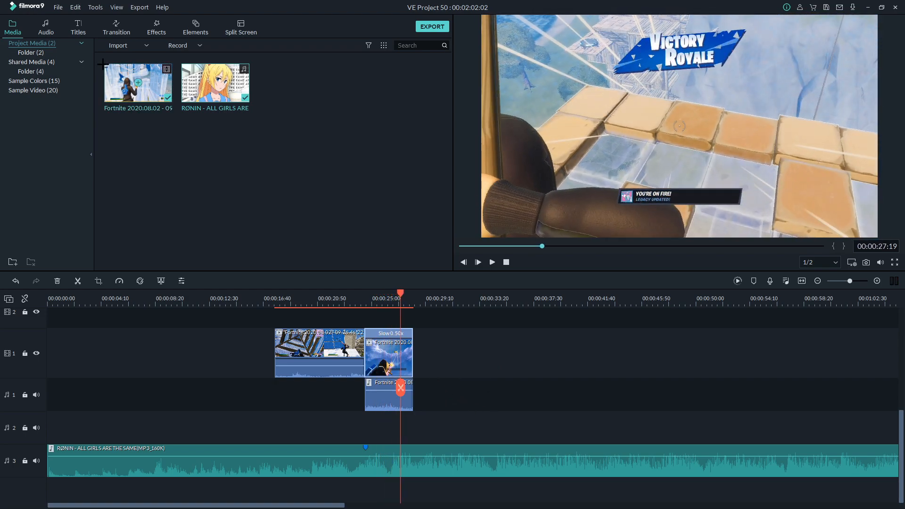
left_click(116, 31)
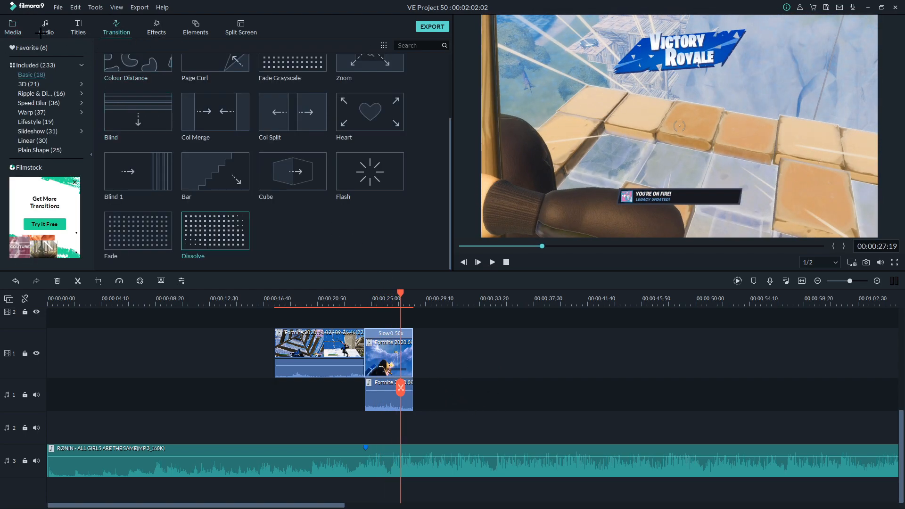
left_click(22, 24)
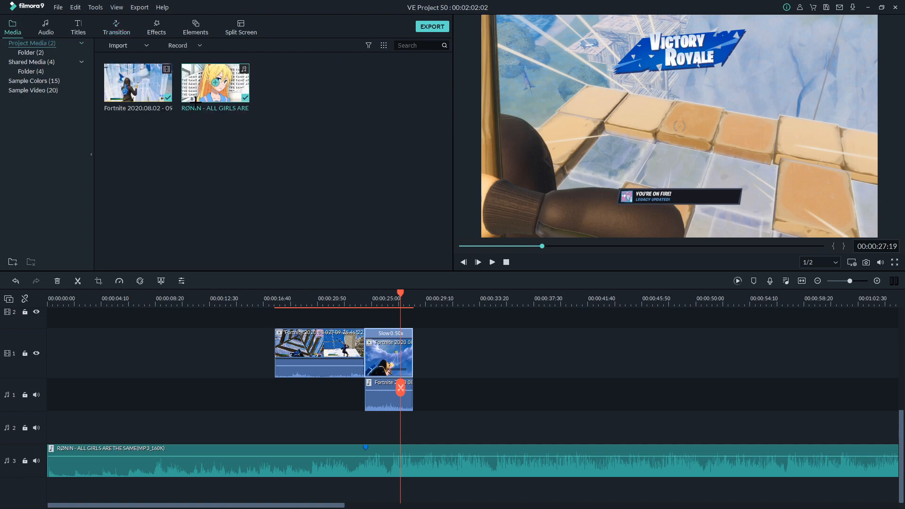
Search the effects for "chao" and place Chaos 2 on video track 2 at the start of the slowed clip
scroll(426, 338, "up", 2)
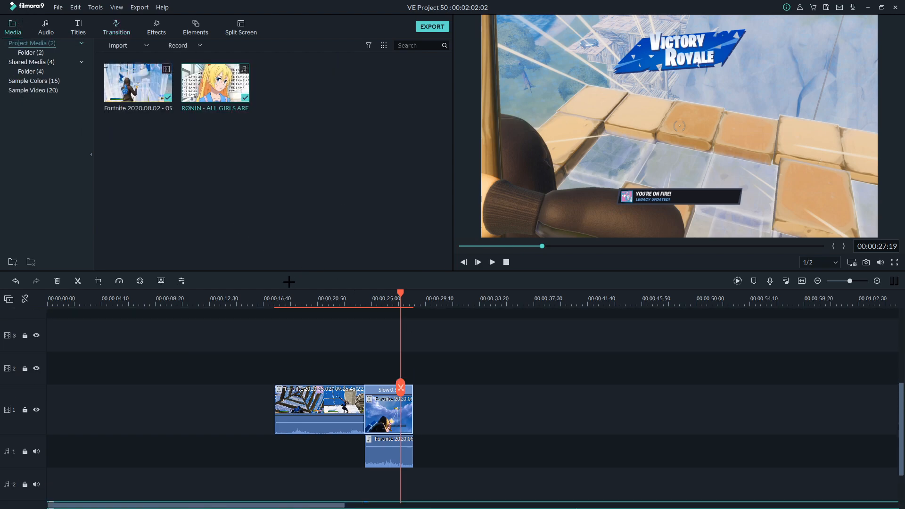
left_click(157, 29)
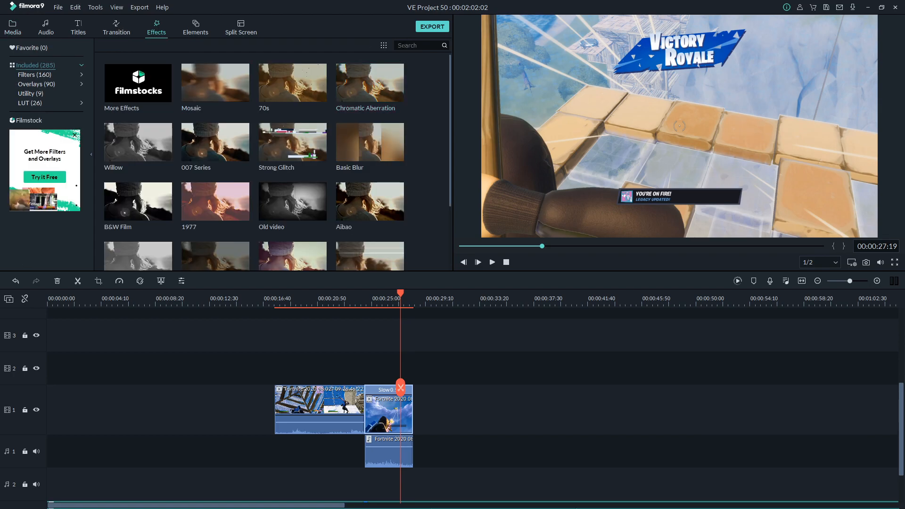
left_click(403, 45)
type("chao")
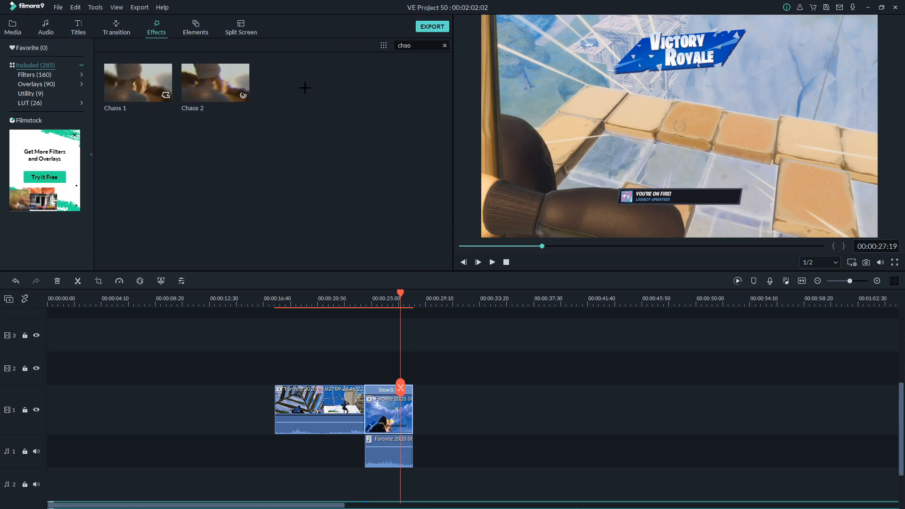
left_click_drag(222, 96, 377, 363)
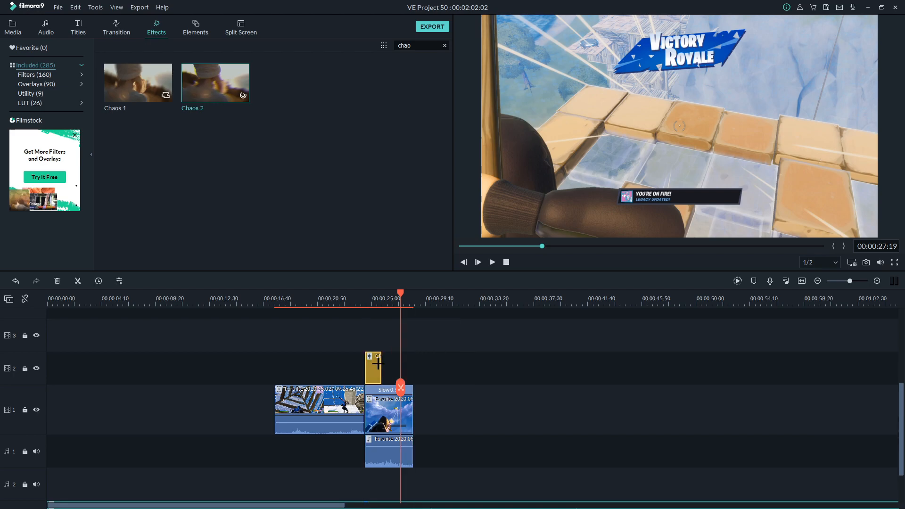
Turn off RGB Separate for the Chaos 2 effect and set its Frequency to 60
double_click(377, 363)
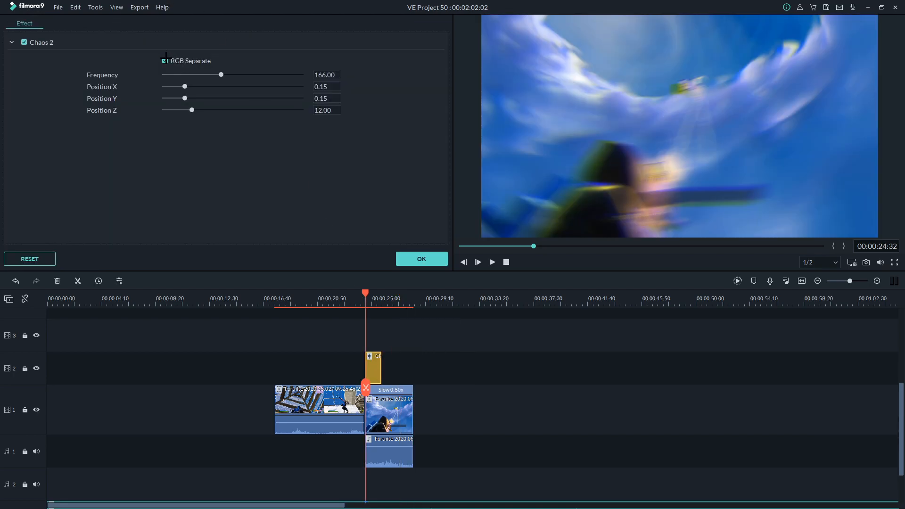
left_click(164, 60)
left_click(326, 75)
key("BackSpace")
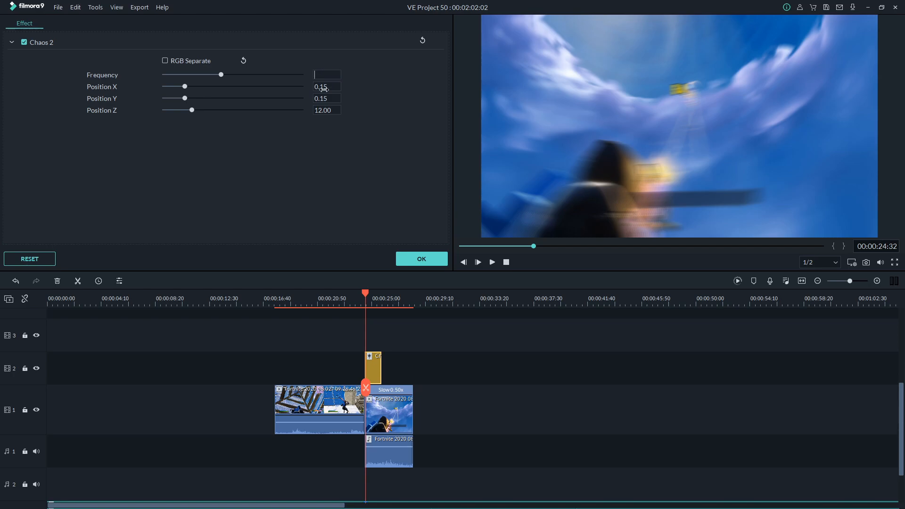
key("Return")
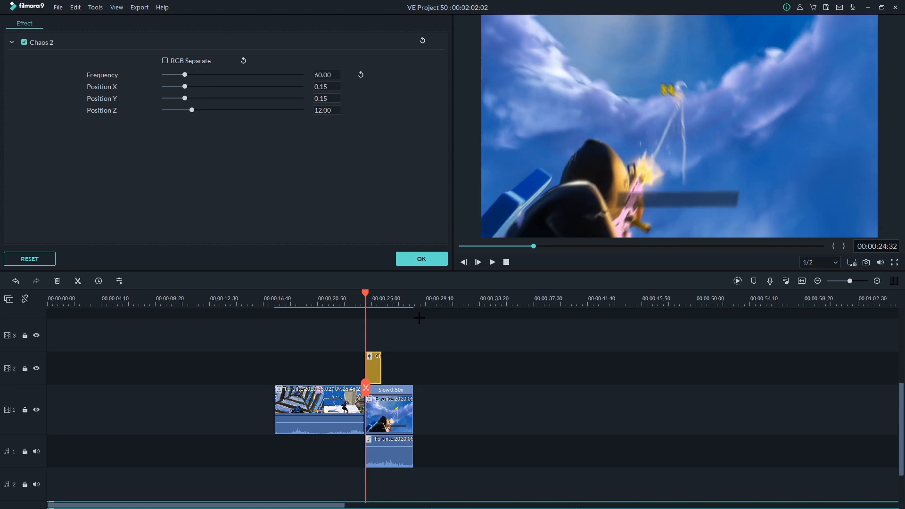
Shift the Chaos 2 effect to start slightly before the slowed clip and play back the shake
left_click_drag(409, 302, 765, 301)
left_click_drag(367, 294, 438, 306)
left_click_drag(430, 361, 406, 364)
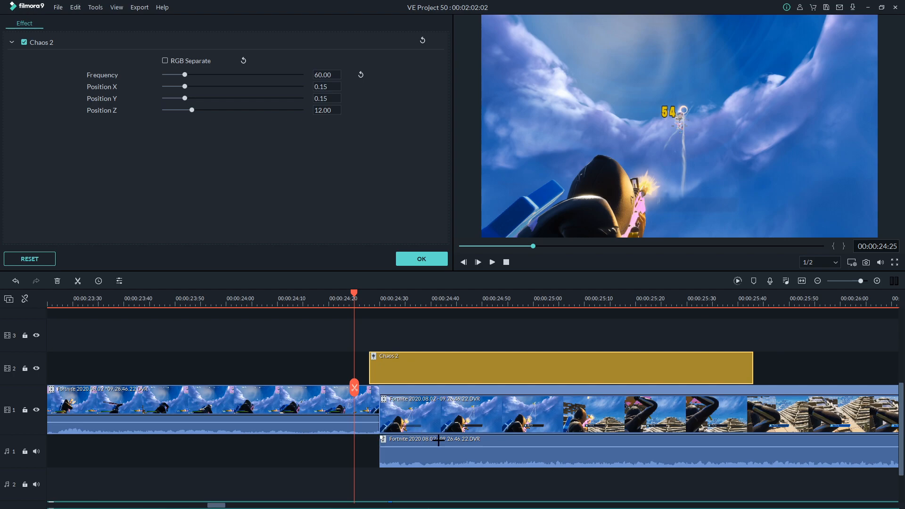
left_click_drag(439, 298, 360, 309)
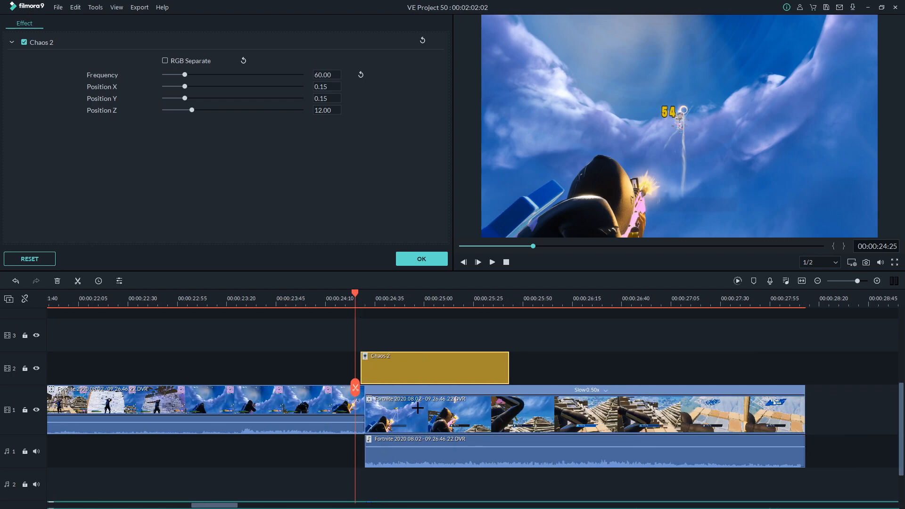
left_click_drag(417, 296, 335, 302)
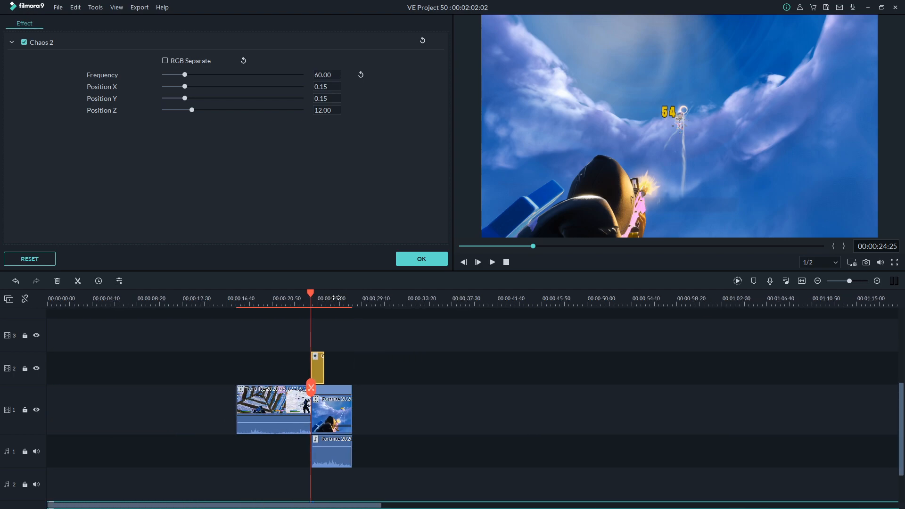
key("space")
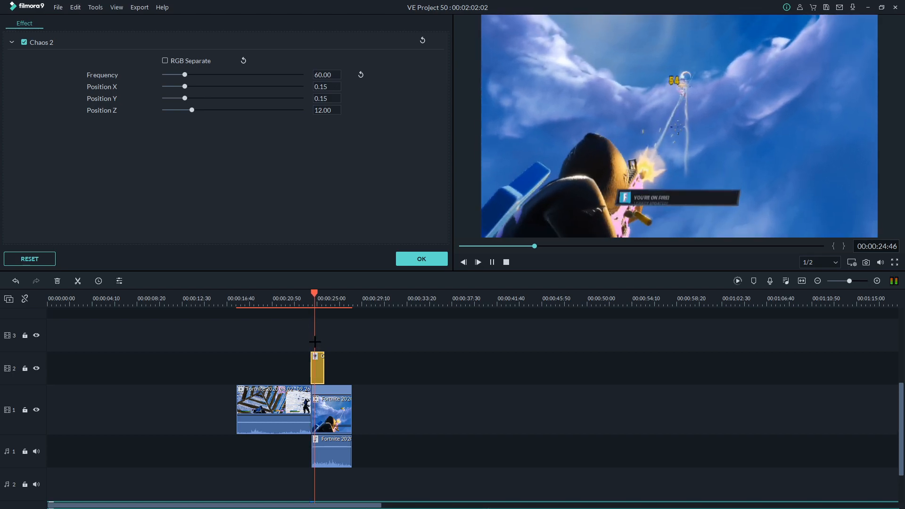
key("space")
Move the Chaos 2 effect up to video track 4, leaving tracks 2 and 3 free
left_click_drag(376, 299, 538, 313)
left_click_drag(267, 367, 266, 315)
scroll(280, 336, "up", 2)
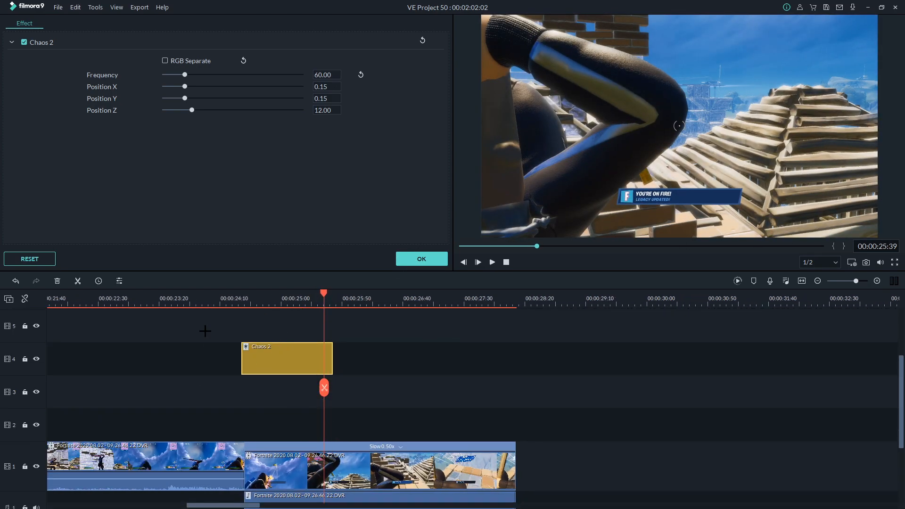
scroll(267, 343, "down", 2)
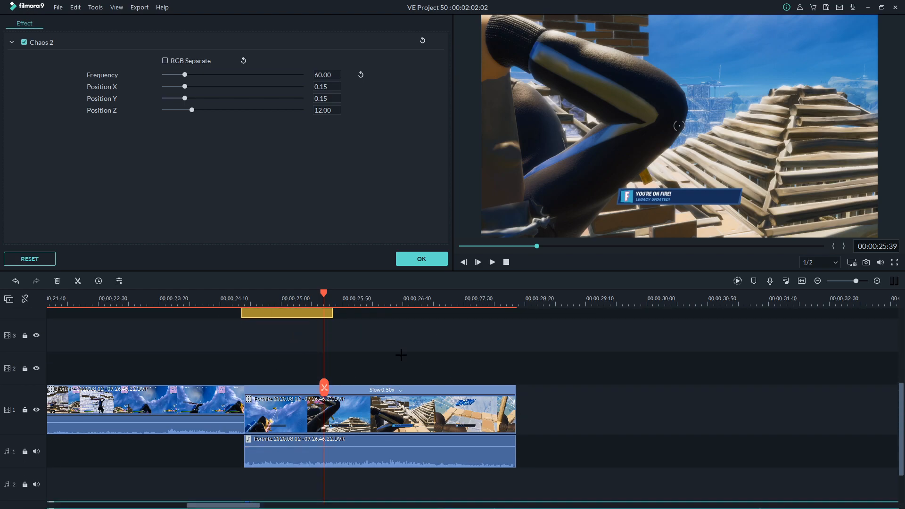
Search the effects for "glo", place Glow on video track 3 above the slowed clip and extend it to the clip's end
left_click(431, 258)
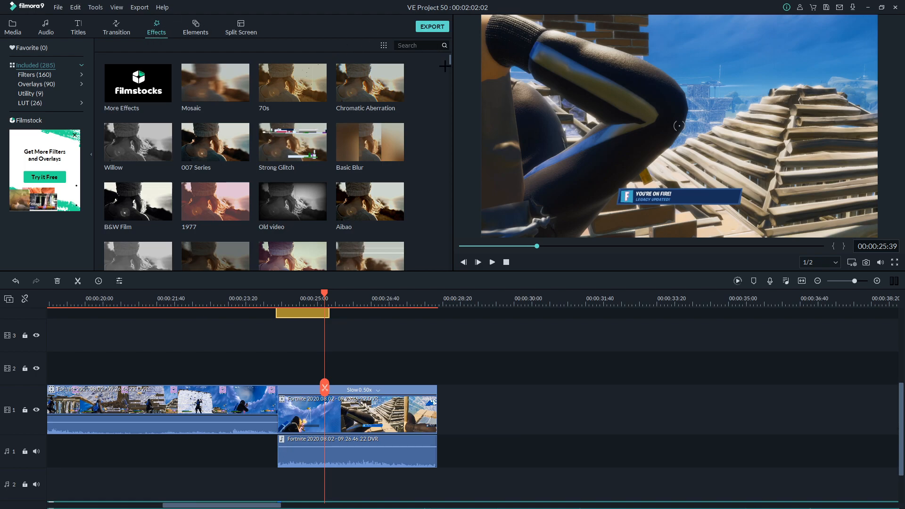
type("gloe")
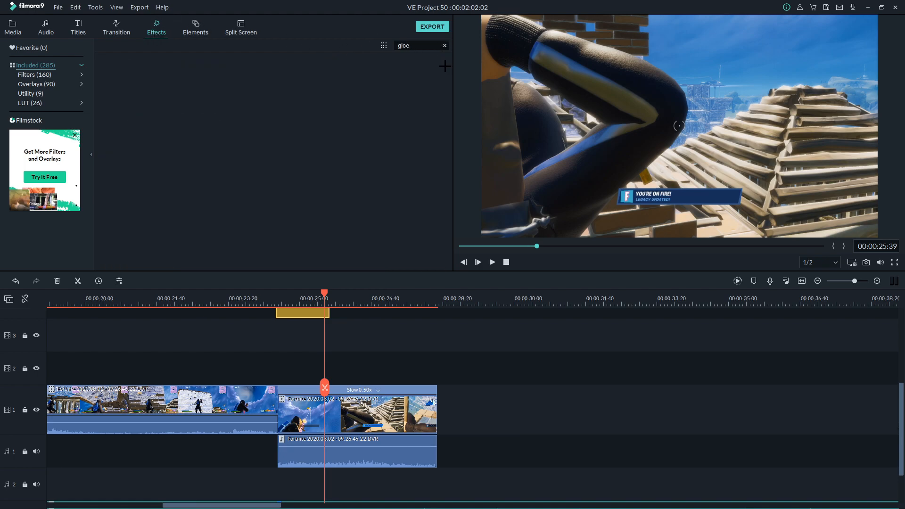
key("BackSpace")
left_click_drag(138, 82, 282, 331)
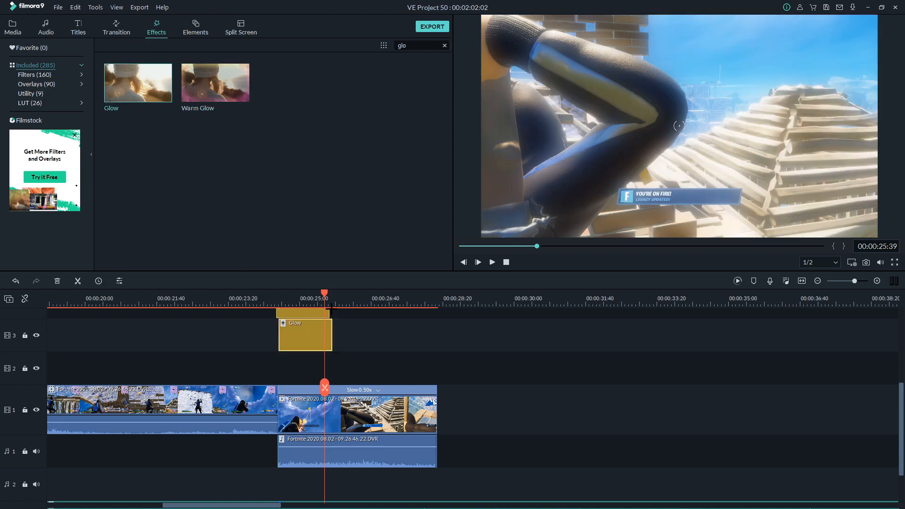
scroll(331, 309, "up", 3)
left_click_drag(329, 296, 855, 428)
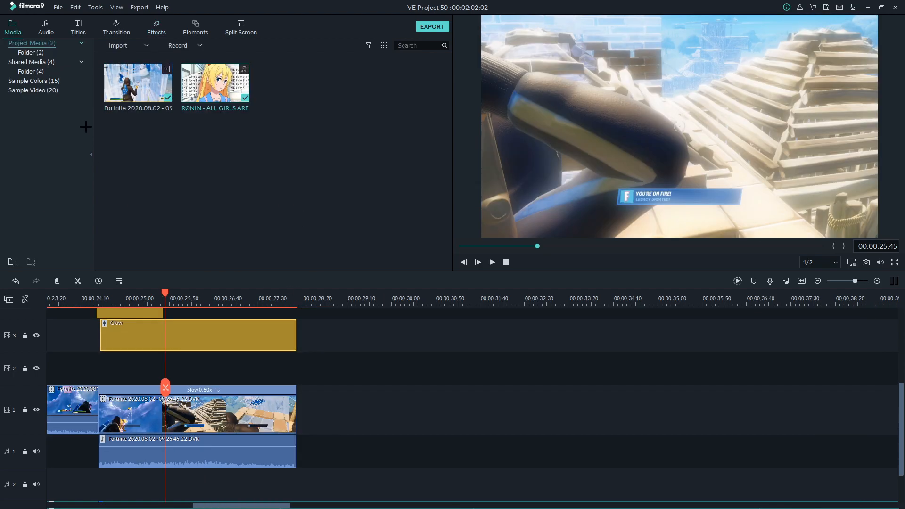
Place the Red, Blue, Orange and Green sample colors side by side on video track 2, past the end of the slowed clip
left_click(69, 81)
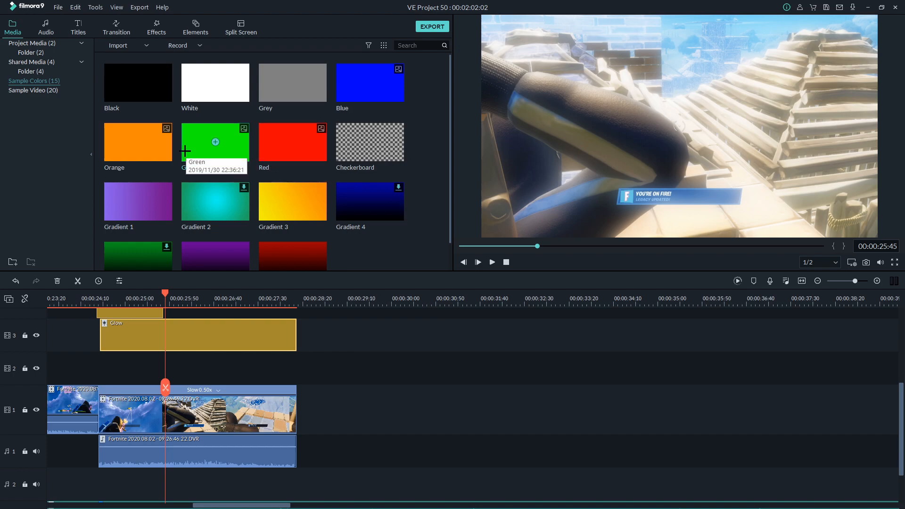
left_click_drag(292, 141, 351, 380)
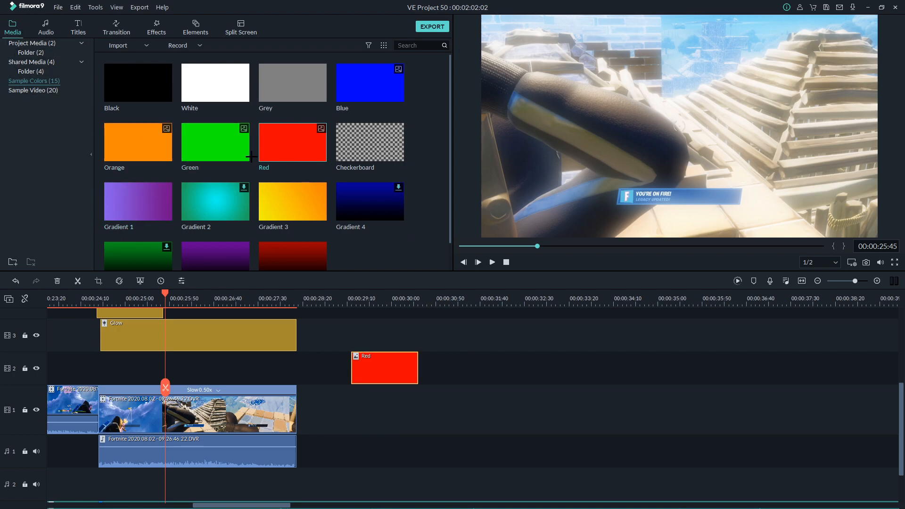
left_click_drag(346, 87, 424, 374)
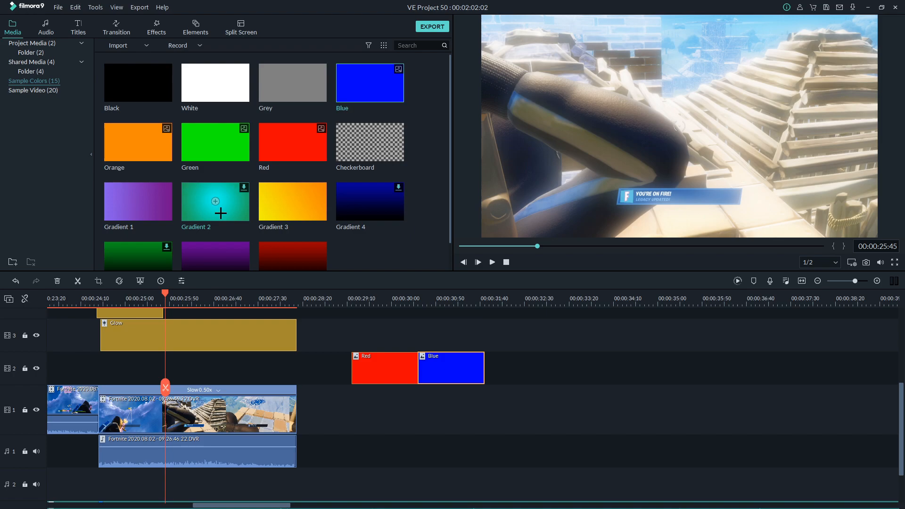
left_click_drag(311, 294, 450, 331)
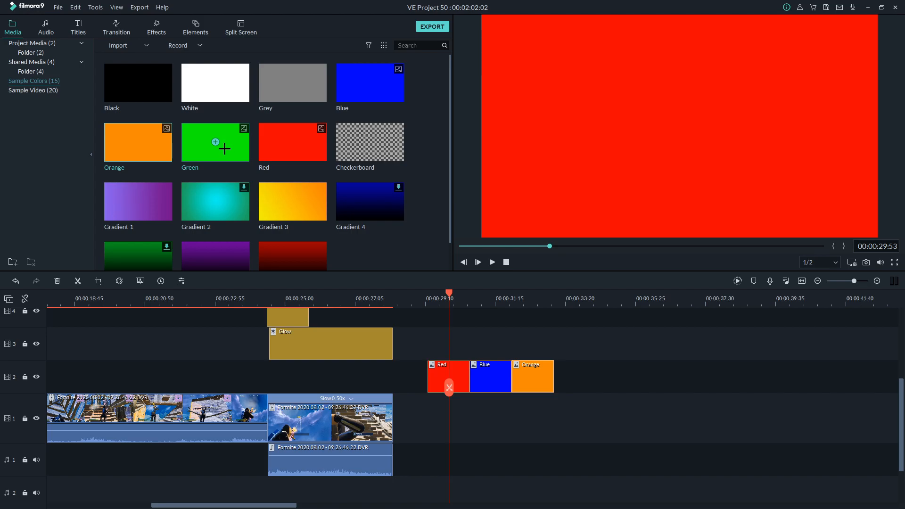
left_click_drag(215, 84, 286, 112)
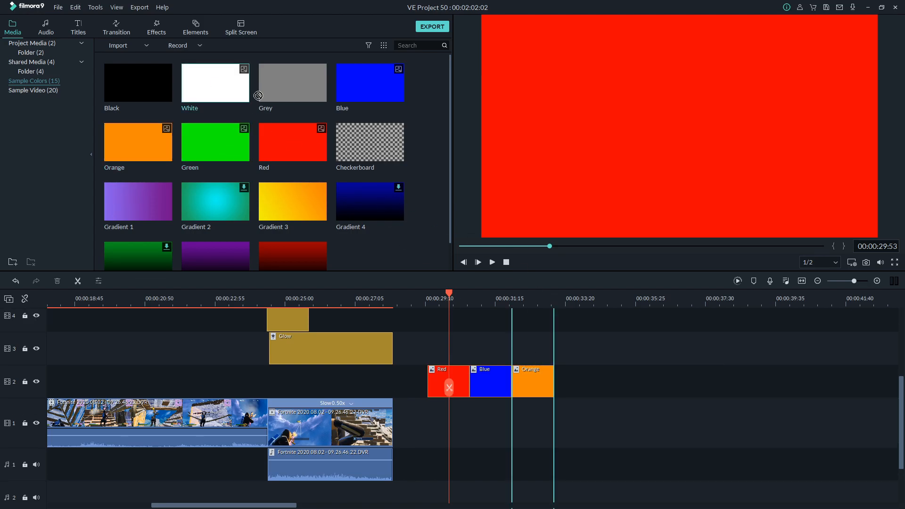
left_click_drag(238, 152, 533, 404)
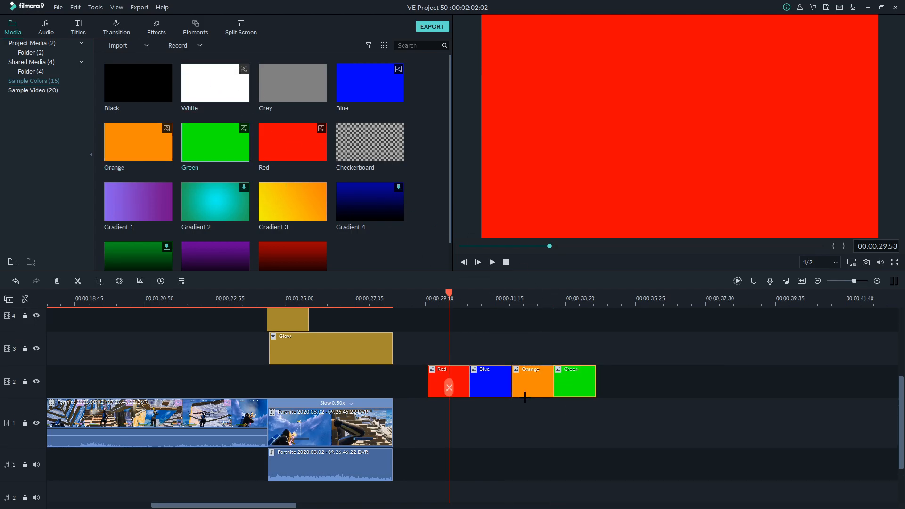
Trim the Red color clip to one second so it ends at 00:00:30:15
scroll(463, 383, "up", 3)
left_click(362, 336)
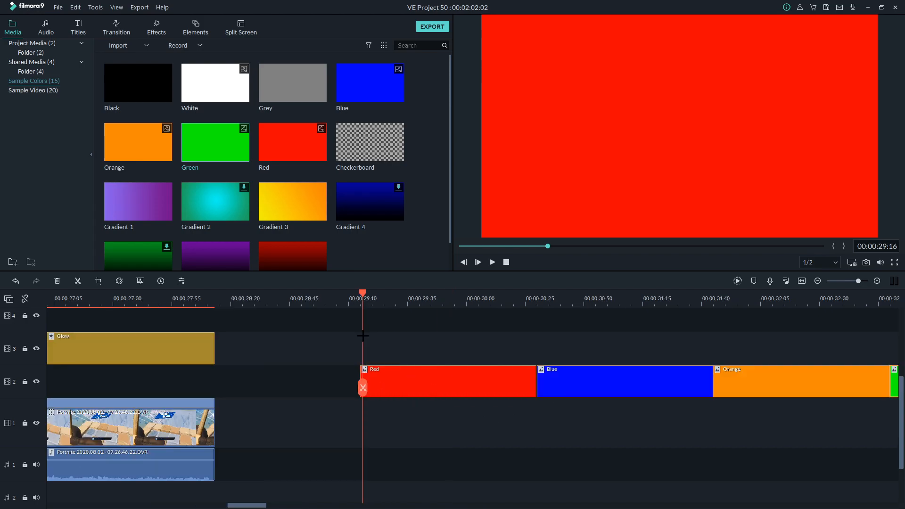
left_click_drag(362, 336, 362, 339)
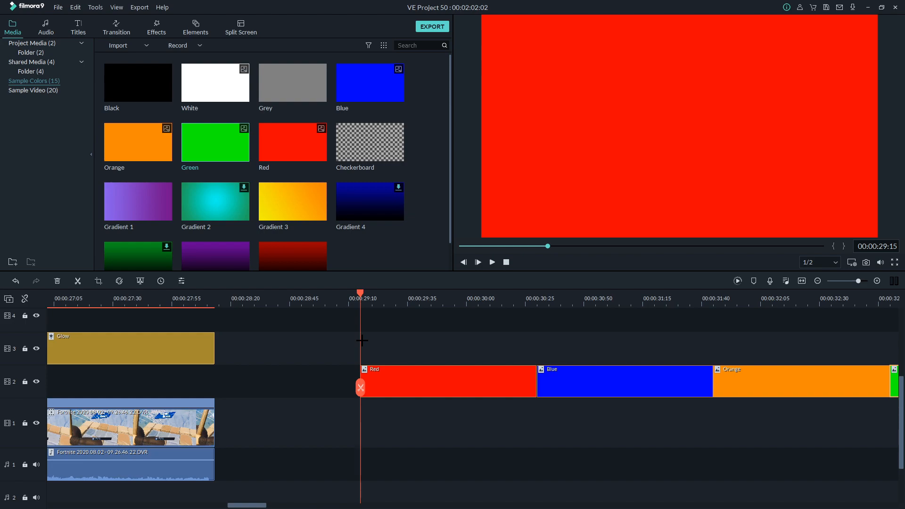
left_click_drag(362, 340, 501, 381)
left_click(518, 381)
Stack the Blue, Orange and Green clips on video tracks 3, 4 and 5, aligned with the start of the Red clip
left_click_drag(610, 380, 442, 354)
scroll(426, 309, "down", 1)
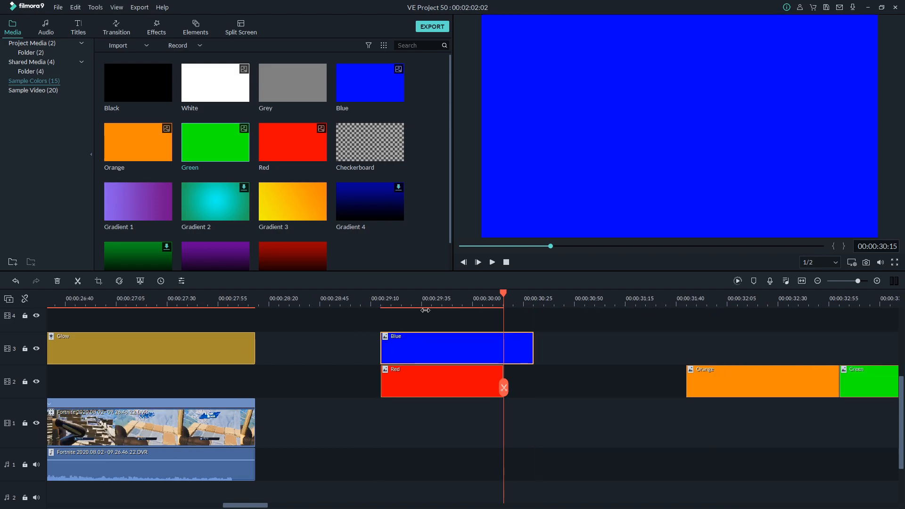
left_click_drag(425, 309, 415, 312)
left_click_drag(488, 378, 451, 320)
left_click_drag(504, 378, 452, 315)
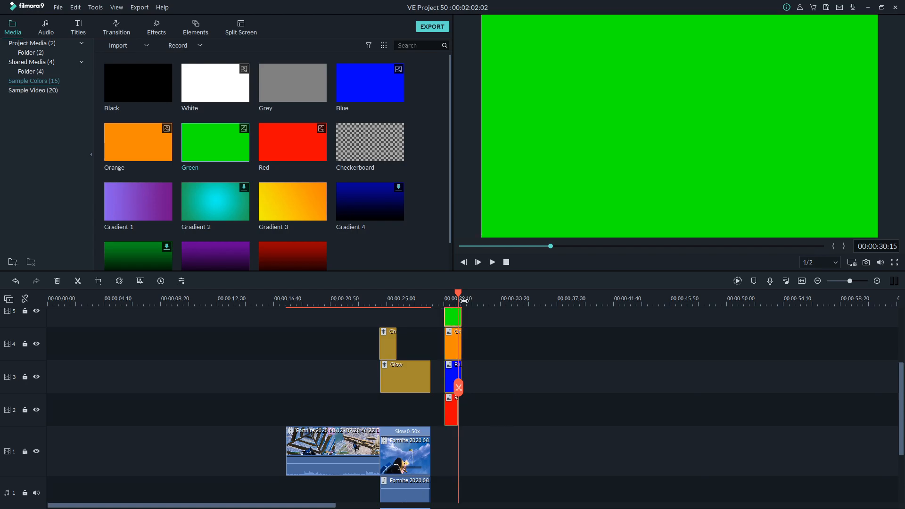
Trim the ends of the Blue, Orange and Green clips to match the end of the Red clip
scroll(463, 300, "up", 2)
scroll(507, 373, "up", 2)
left_click(507, 373)
left_click_drag(510, 373, 459, 373)
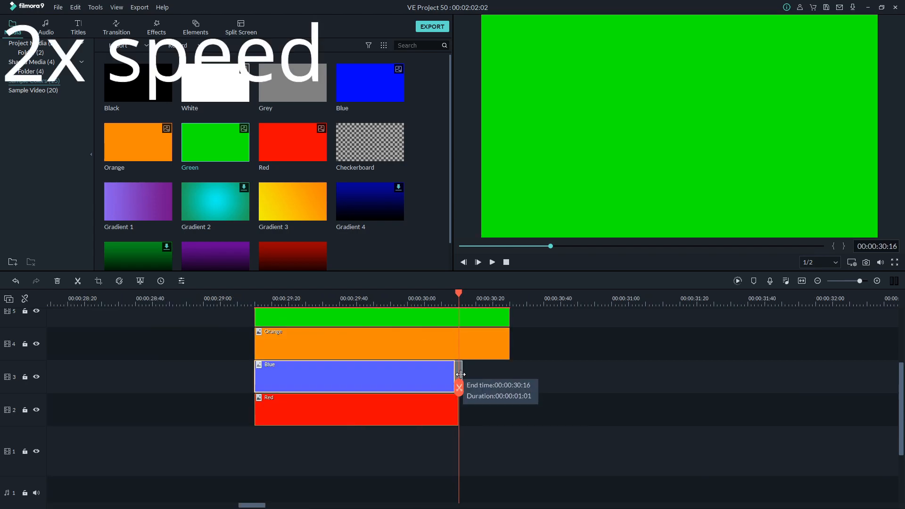
left_click(512, 344)
left_click_drag(509, 345, 459, 355)
scroll(474, 339, "up", 2)
left_click(502, 369)
left_click_drag(510, 367, 459, 369)
scroll(448, 323, "down", 4)
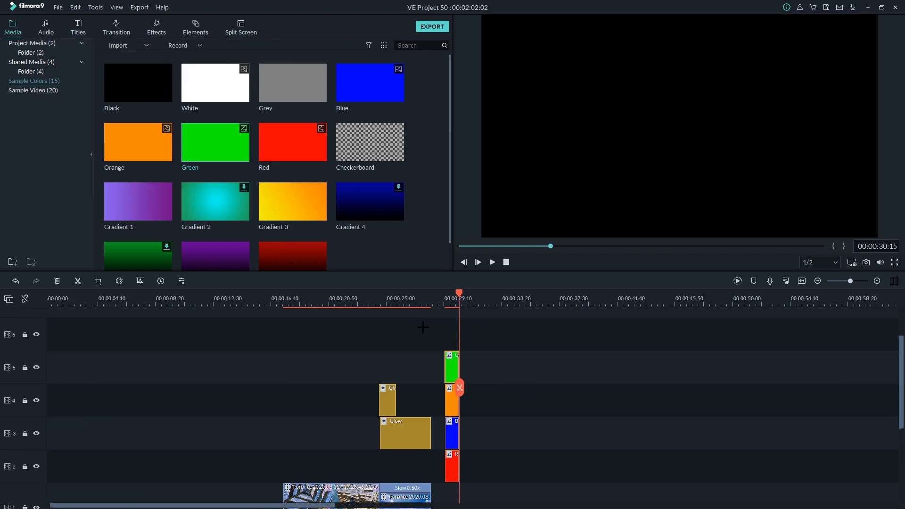
Move the Blue, Orange and Green clips back to video track 2, end to end after the Red clip
scroll(419, 323, "down", 2)
scroll(550, 305, "up", 4)
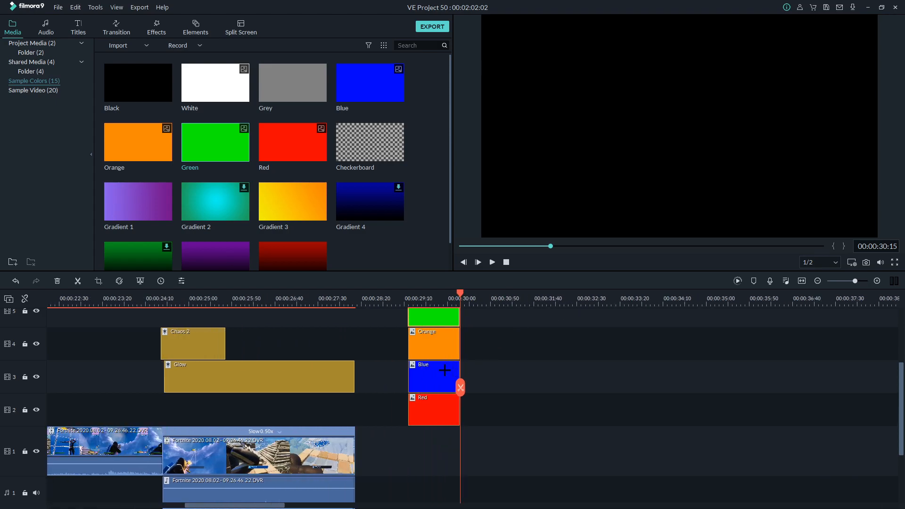
left_click(422, 378)
left_click_drag(485, 408, 469, 398)
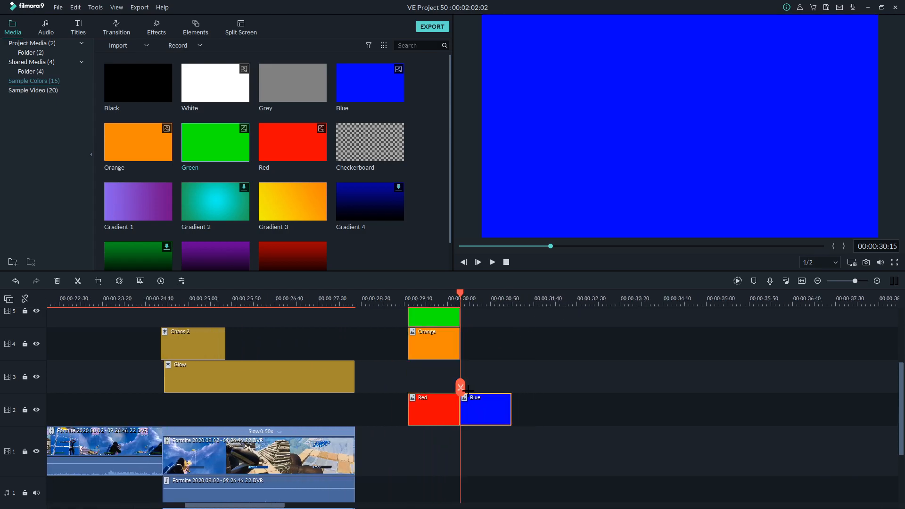
left_click_drag(426, 340, 529, 408)
left_click_drag(445, 317, 607, 409)
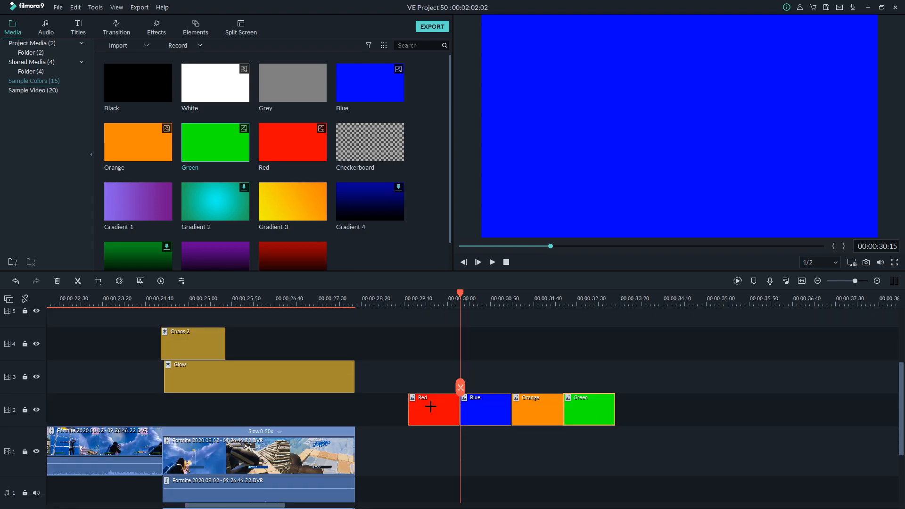
Set the compositing opacity of the Red and Blue color clips to 47%
double_click(430, 414)
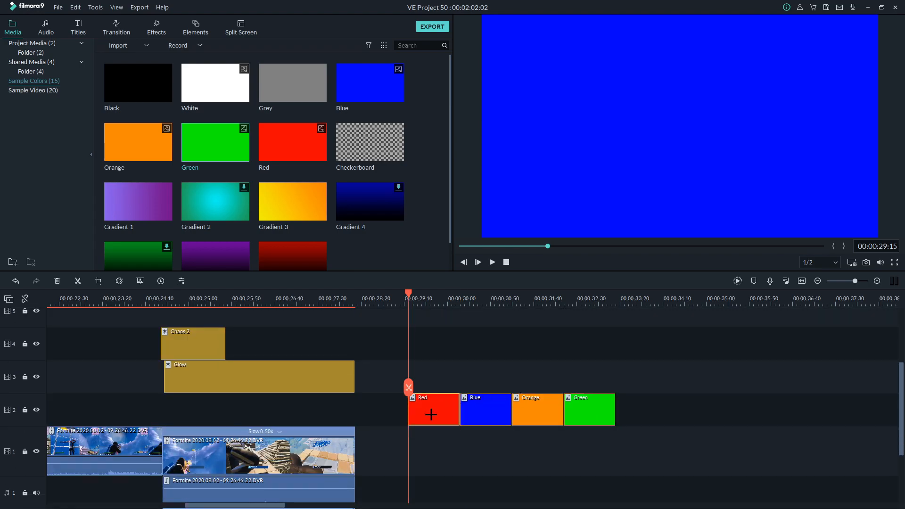
double_click(327, 94)
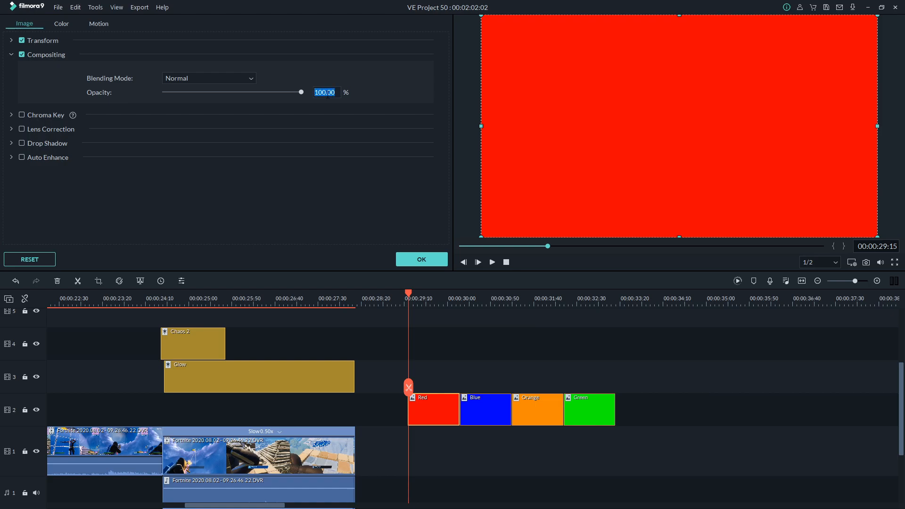
key("BackSpace")
type("47")
key("Return")
left_click(477, 398)
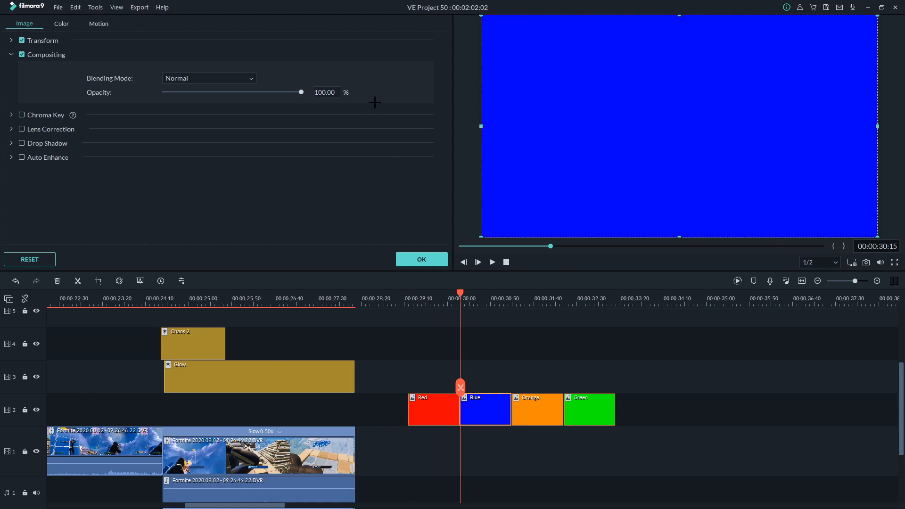
left_click_drag(336, 92, 315, 92)
key("BackSpace")
type("47")
Select all four color clips and move them together along video track 2 to start with the Glow effect
scroll(542, 353, "down", 1)
left_click(564, 296)
left_click_drag(680, 392, 370, 375)
left_click_drag(454, 384, 209, 384)
left_click(156, 296)
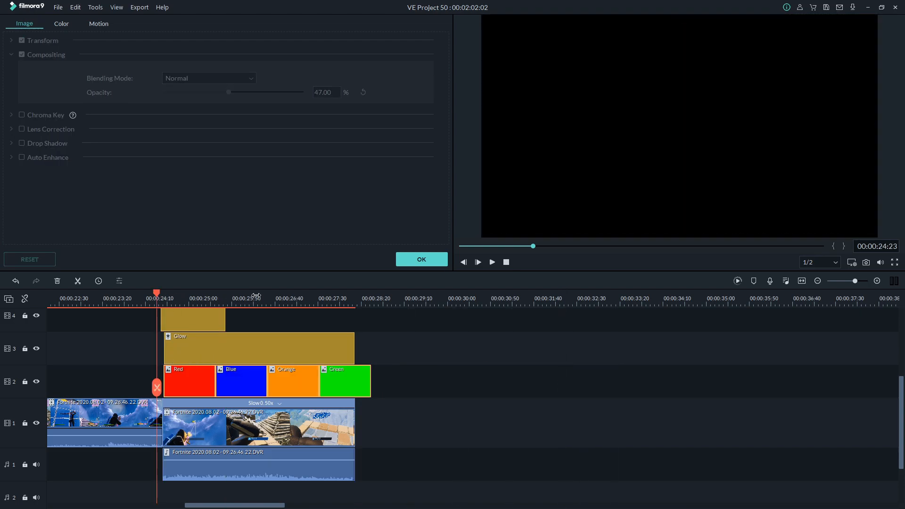
Trim the end of the Green clip to match the end of the slowed gameplay clip
scroll(256, 299, "up", 3)
scroll(262, 313, "down", 1)
left_click_drag(757, 380, 711, 408)
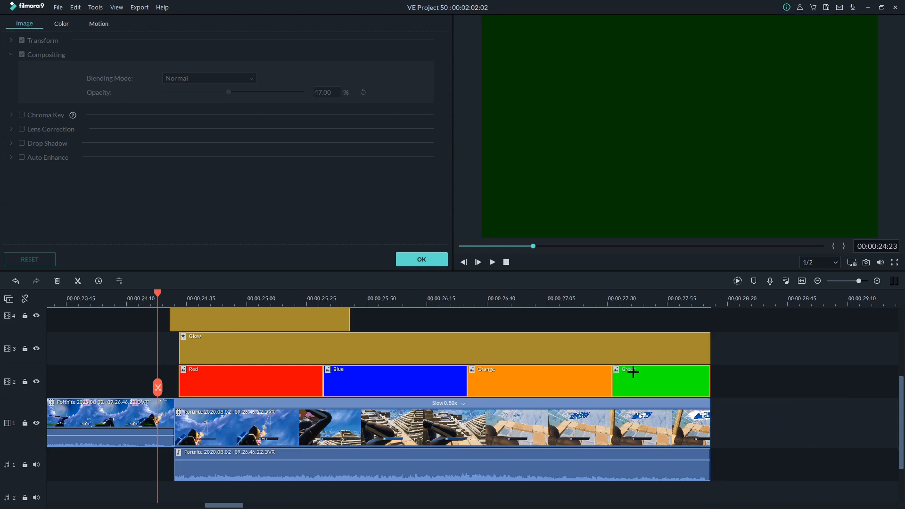
scroll(696, 310, "down", 2)
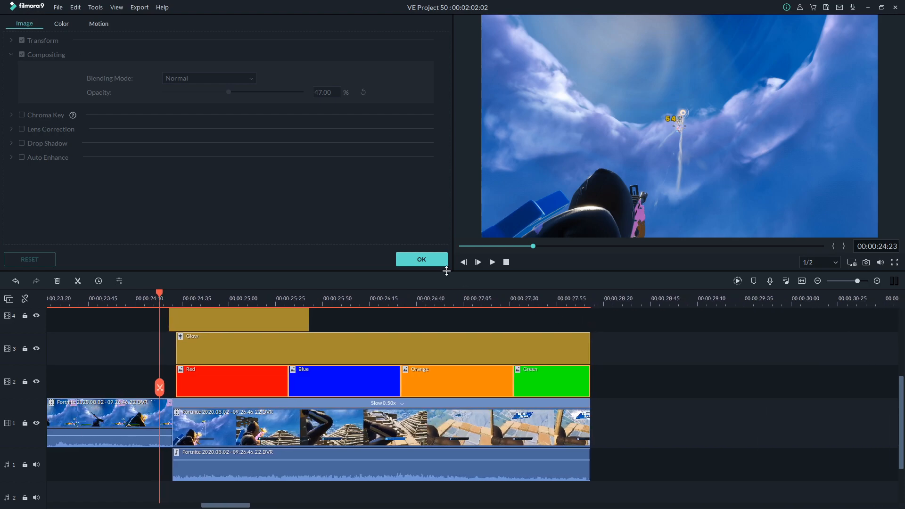
Close the clip settings and play back the color overlays from 00:00:24:23
left_click(421, 259)
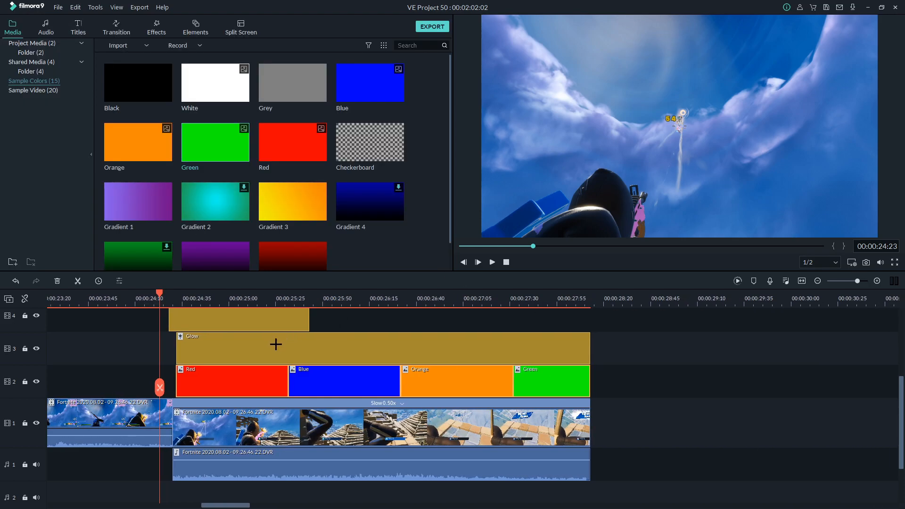
key("space")
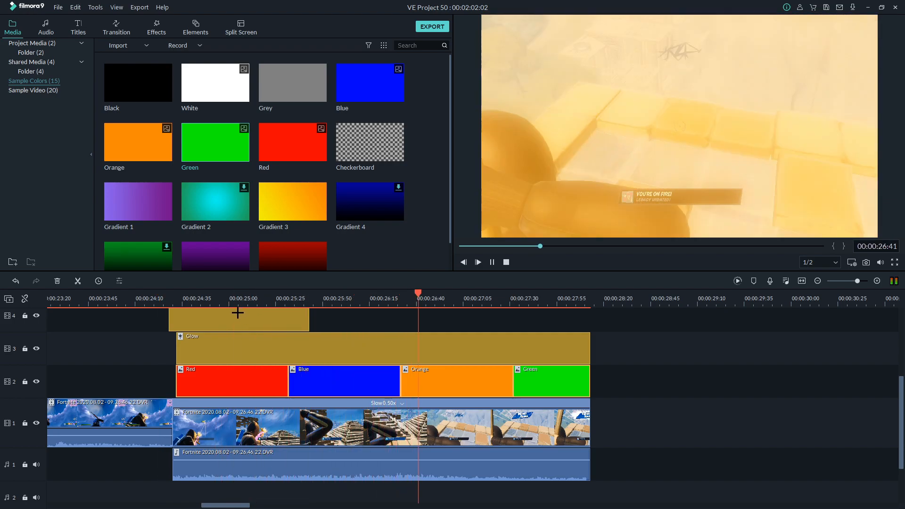
key("space")
Search all transitions for "disso" and add a Dissolve at the start of the Red clip
left_click(124, 30)
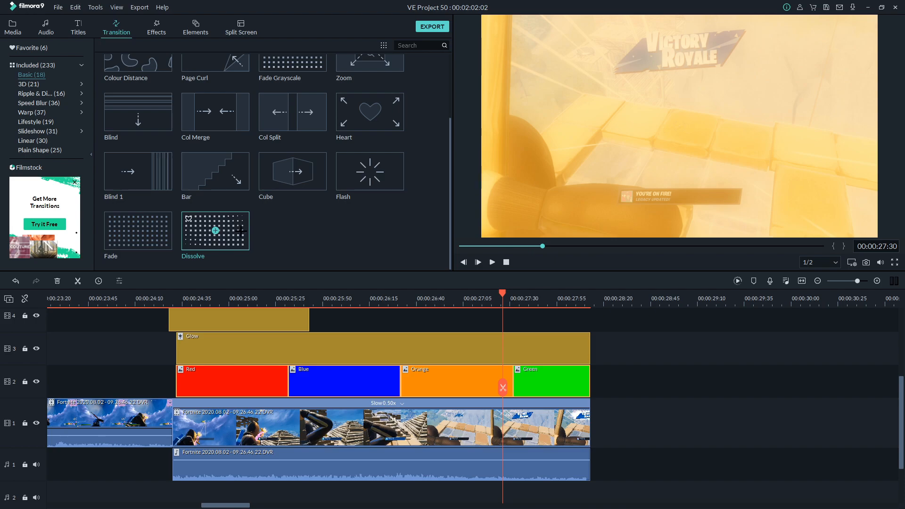
left_click(35, 65)
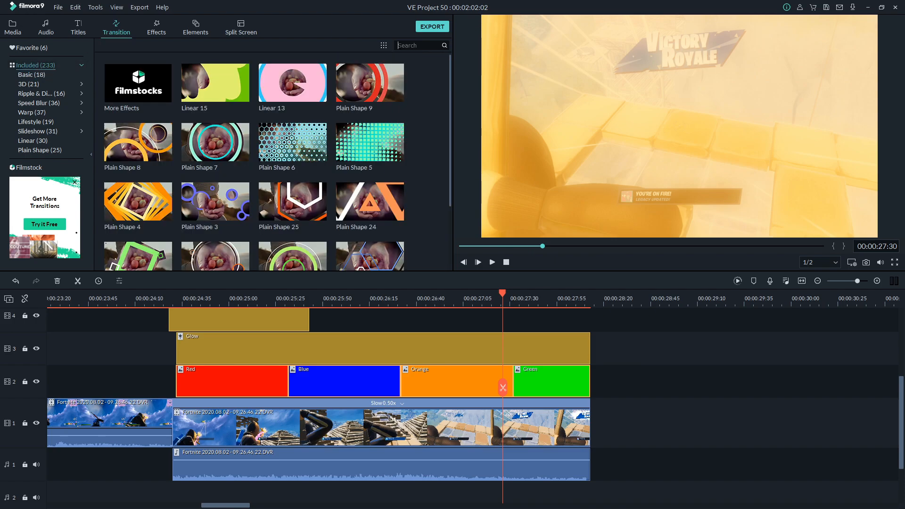
type("disso")
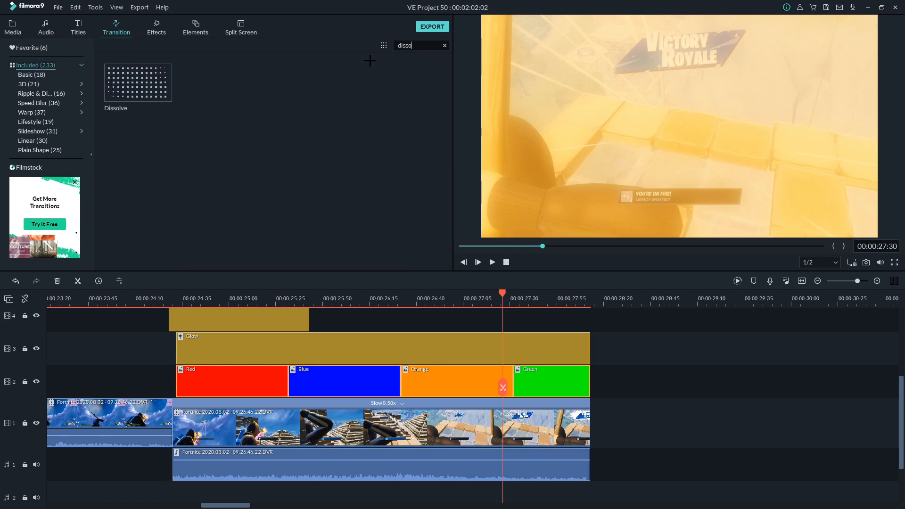
left_click_drag(165, 79, 212, 319)
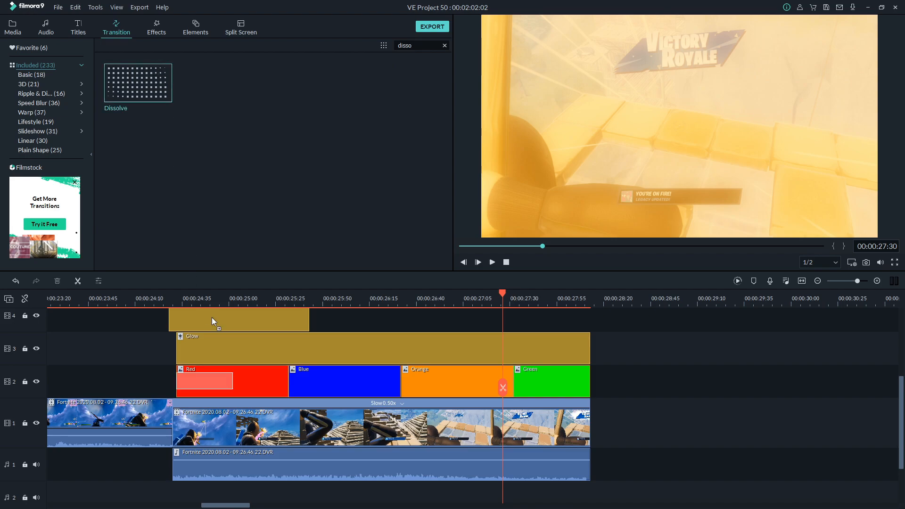
left_click_drag(206, 383, 206, 383)
Add Dissolve transitions between the neighbouring color clips and at the end of the Green clip
left_click_drag(137, 83, 273, 388)
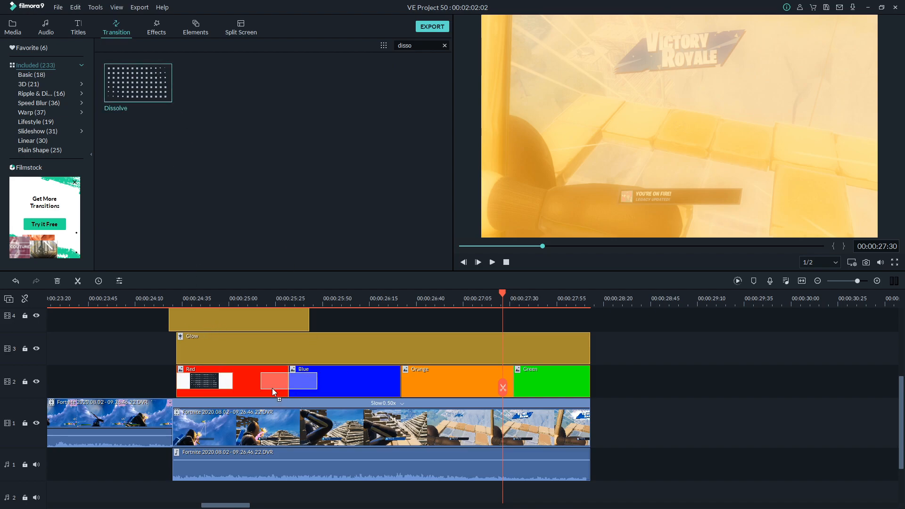
left_click_drag(161, 92, 513, 383)
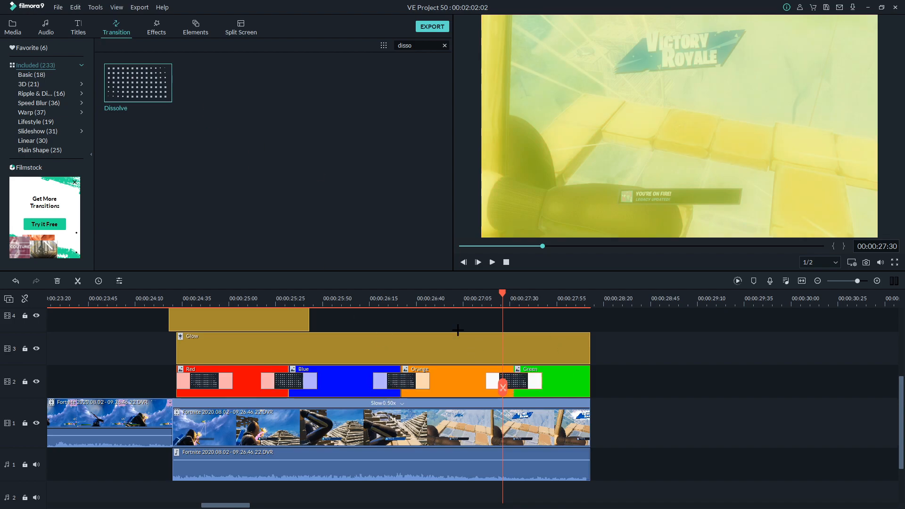
mouse_move(138, 82)
left_mouse_down()
mouse_move(639, 442)
mouse_move(563, 381)
left_mouse_up()
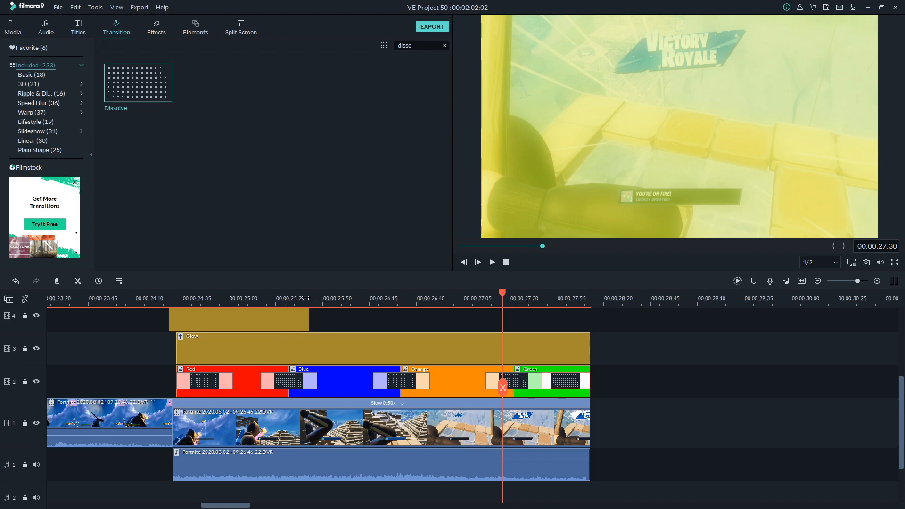
Play back the whole edit from the start of the first gameplay clip through the color overlays
left_click_drag(307, 297, 353, 300)
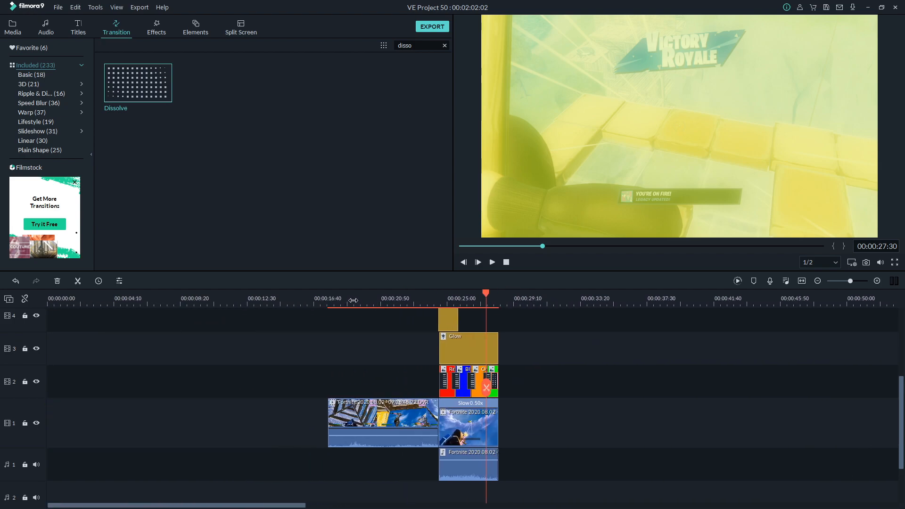
left_click(327, 295)
key("space")
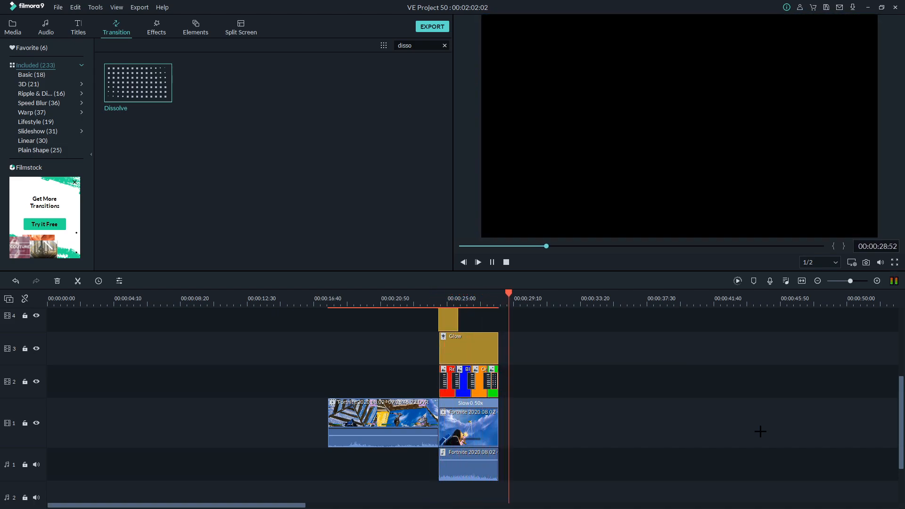
left_click(759, 430)
scroll(759, 431, "down", 1)
scroll(626, 420, "down", 2)
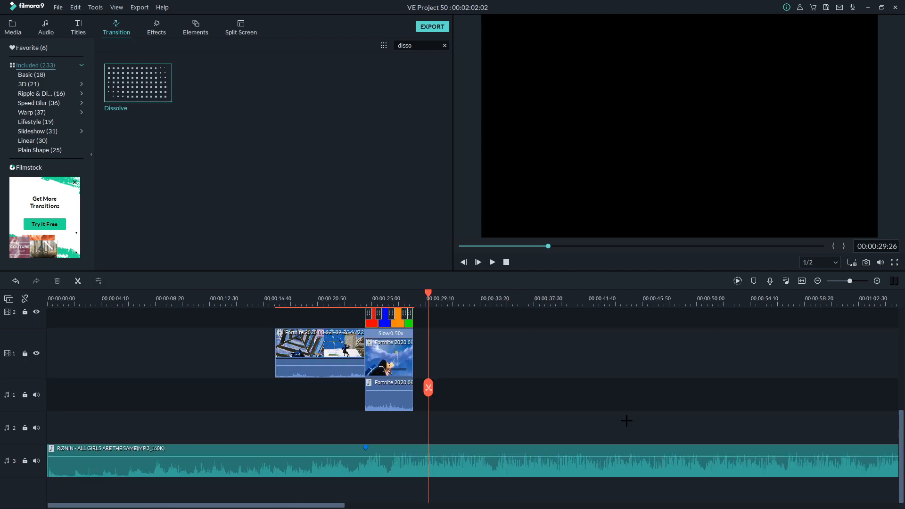